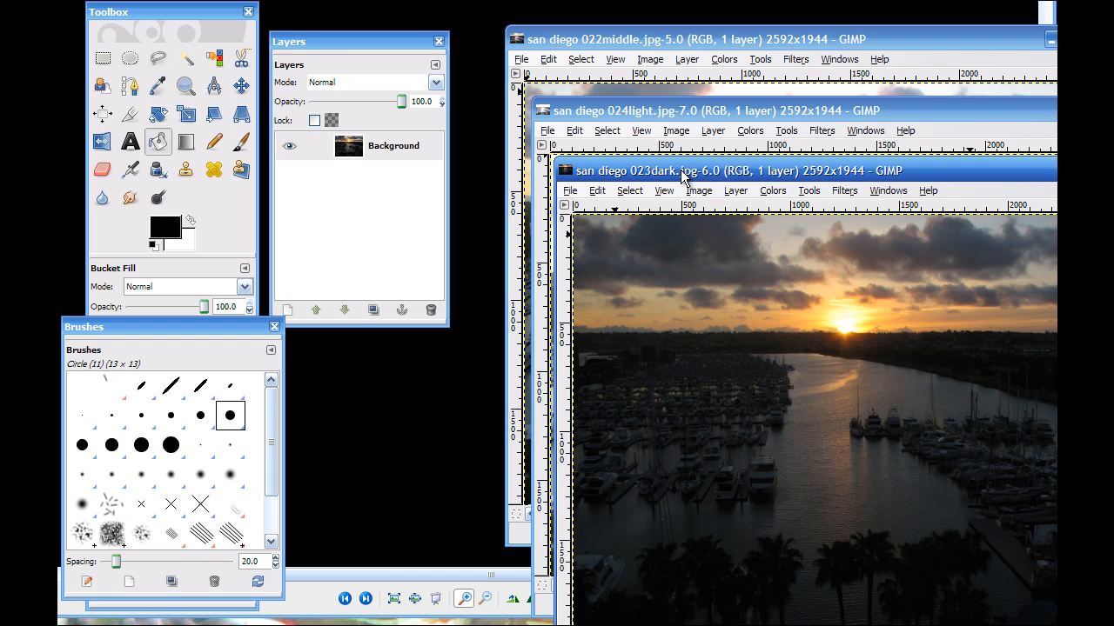
# Step: Bring the dark, light and middle exposure images to the front one after another to compare them
pyautogui.moveTo(683, 177); pyautogui.dragTo(691, 181)
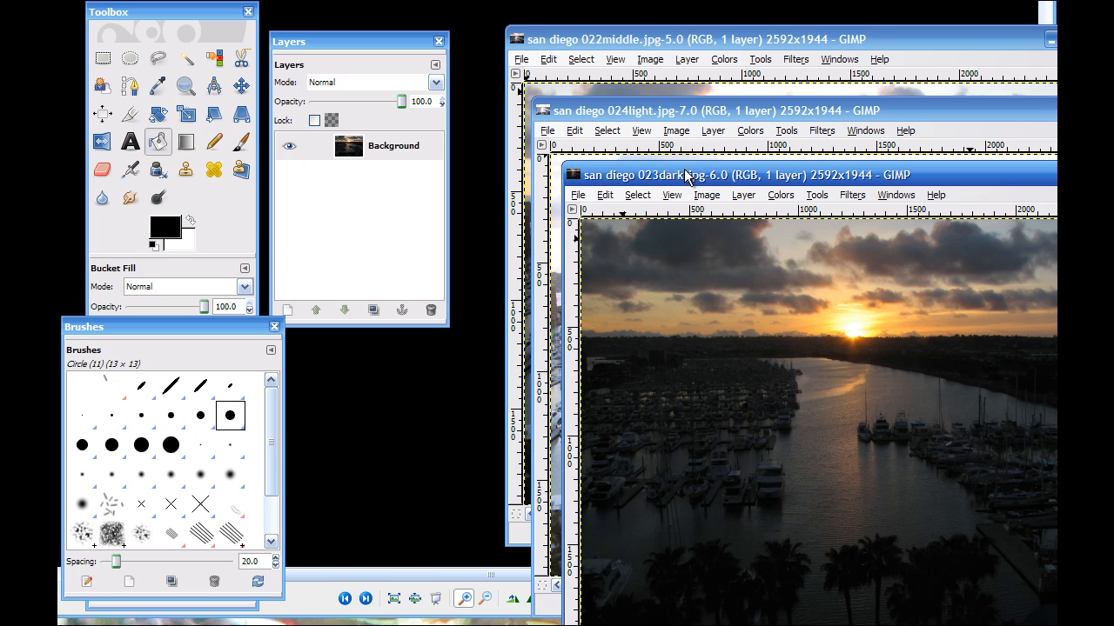
pyautogui.click(645, 114)
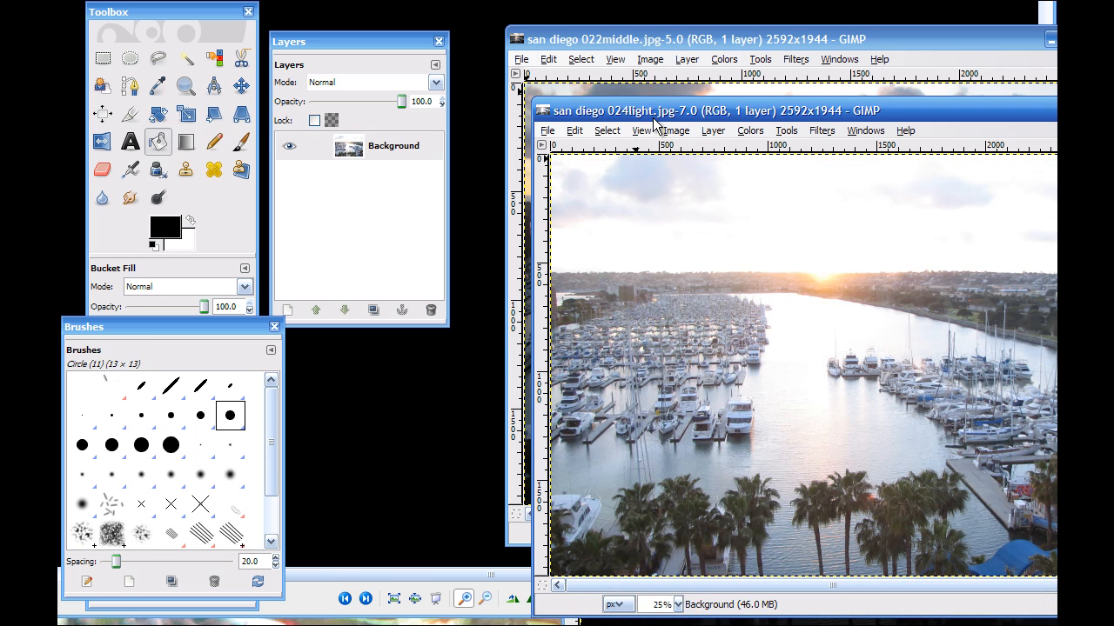
pyautogui.click(677, 39)
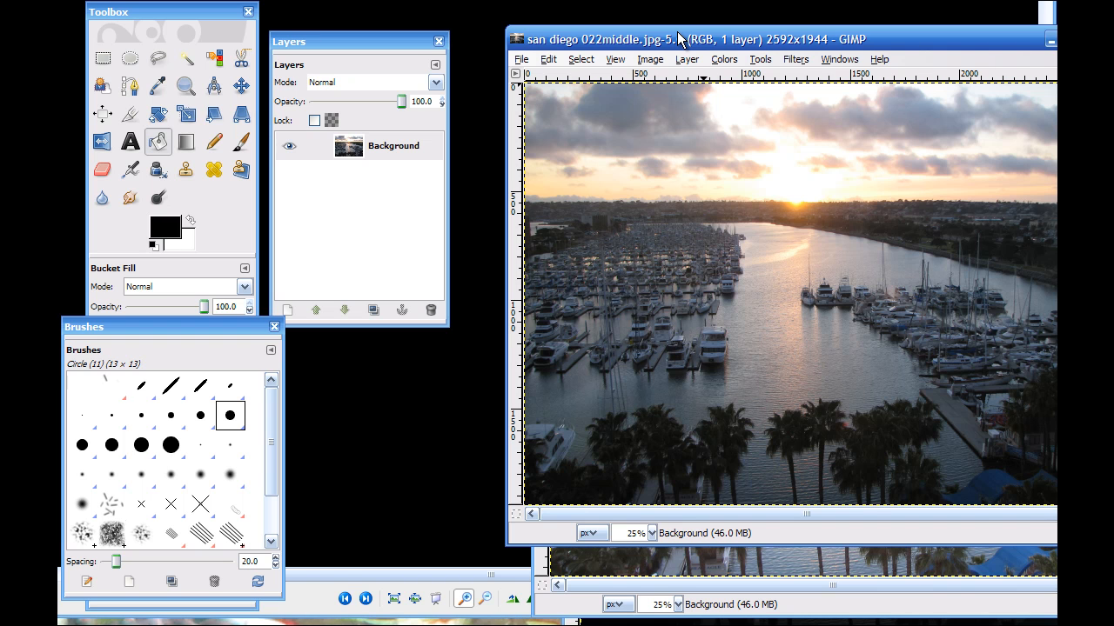
# Step: Rearrange the middle, light and dark image windows into a cascade with all title bars reachable, and activate the Move tool
pyautogui.moveTo(678, 34); pyautogui.dragTo(747, 6)
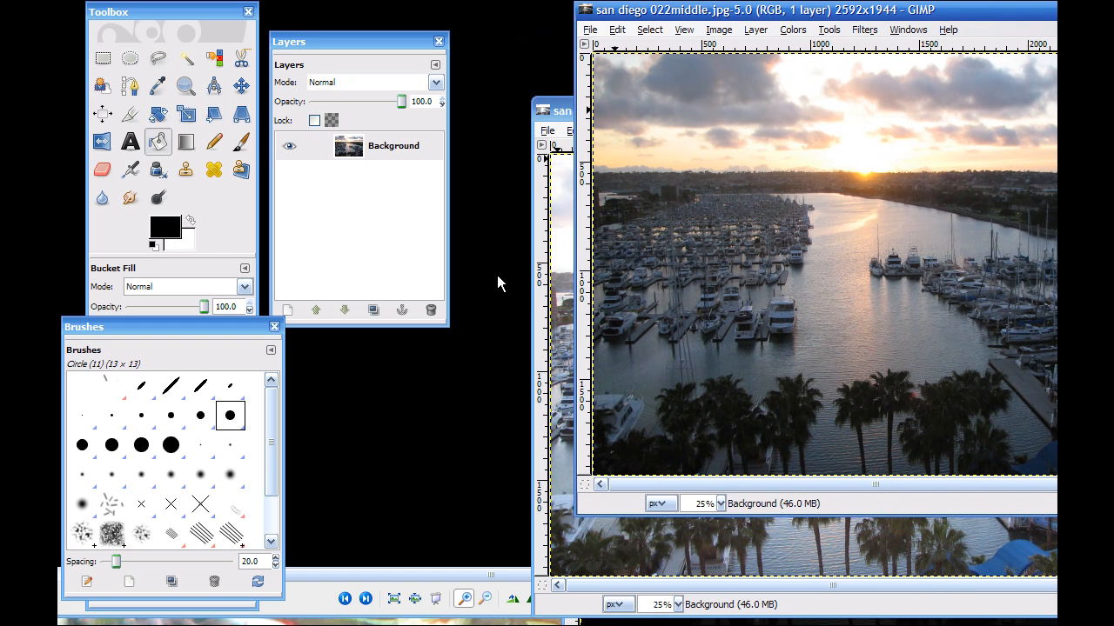
pyautogui.click(541, 361)
pyautogui.press('m')
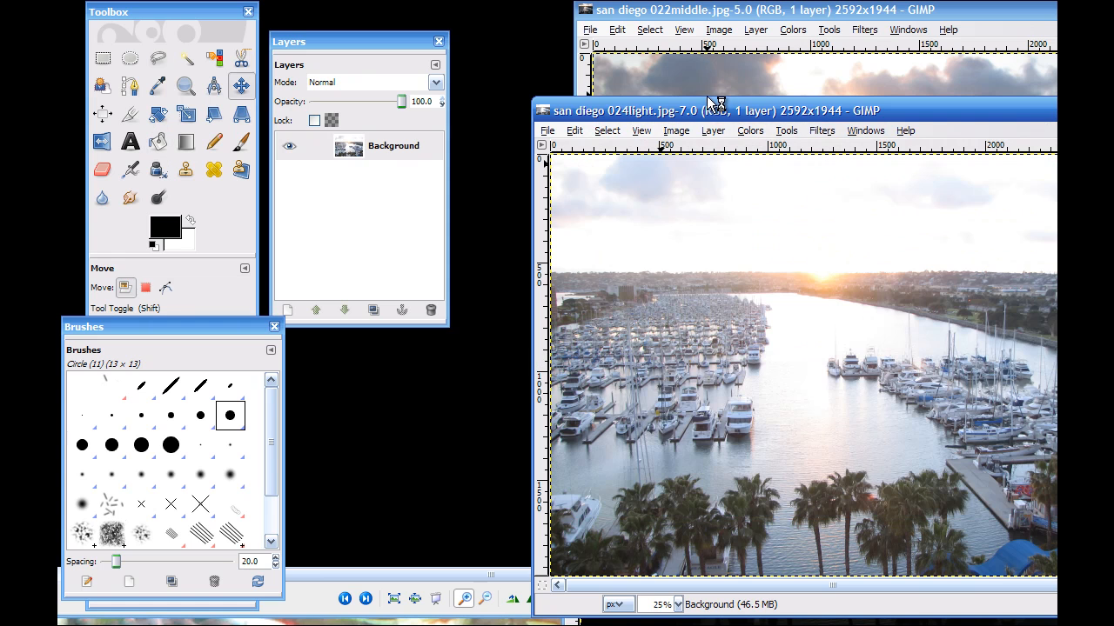
pyautogui.moveTo(709, 113); pyautogui.dragTo(813, 75)
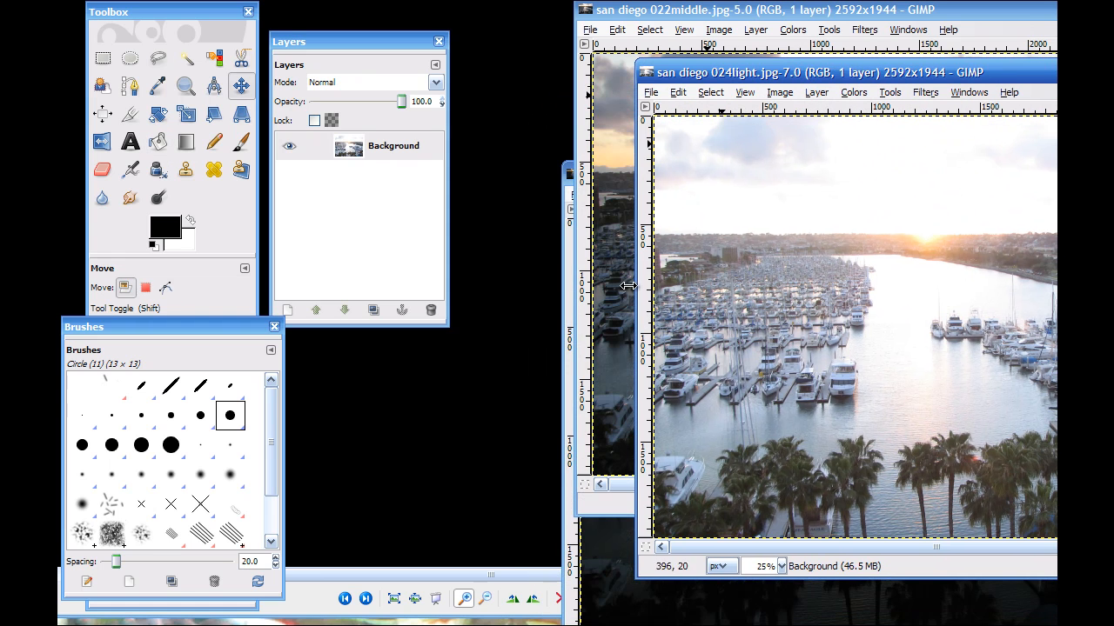
pyautogui.click(563, 371)
pyautogui.moveTo(657, 178); pyautogui.dragTo(733, 155)
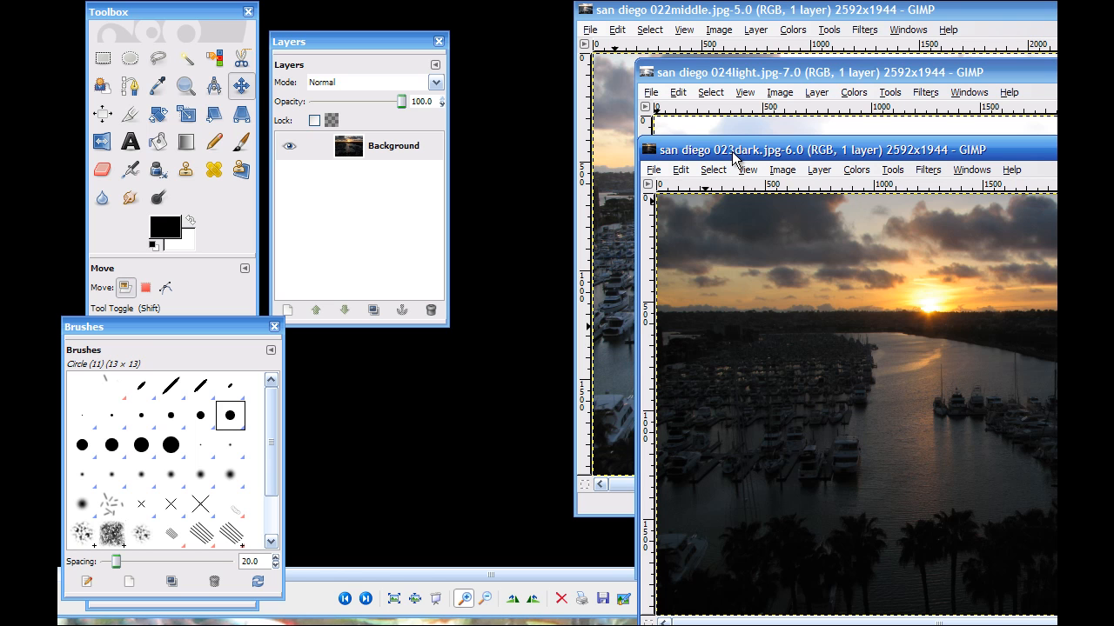
# Step: Copy the san diego 023dark.jpg image and paste it as a new layer into san diego 022middle.jpg
pyautogui.click(682, 170)
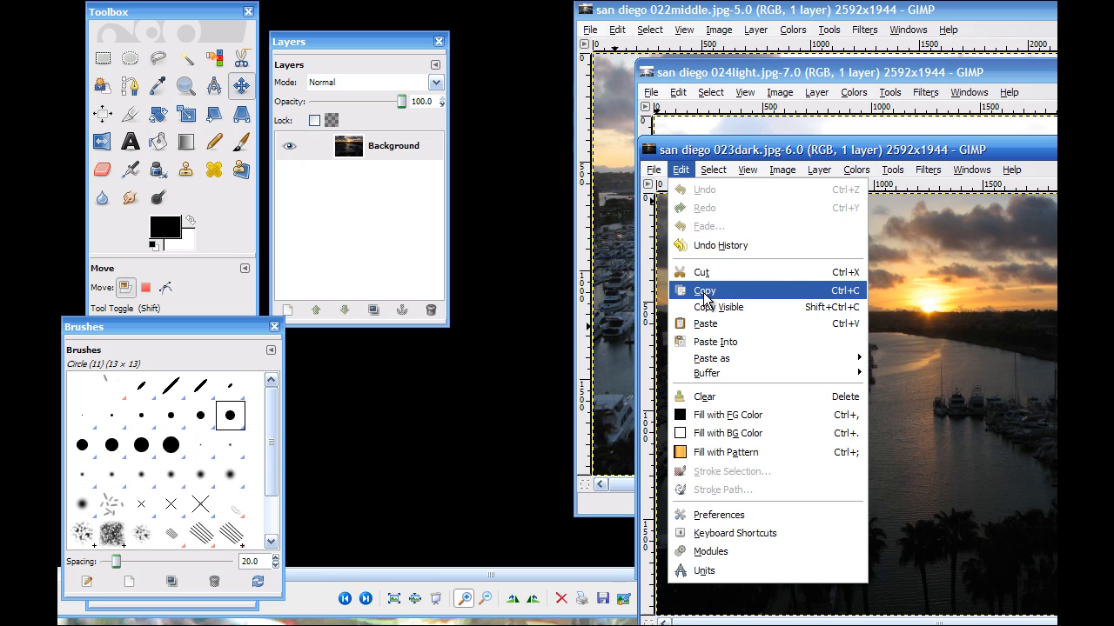
pyautogui.click(704, 296)
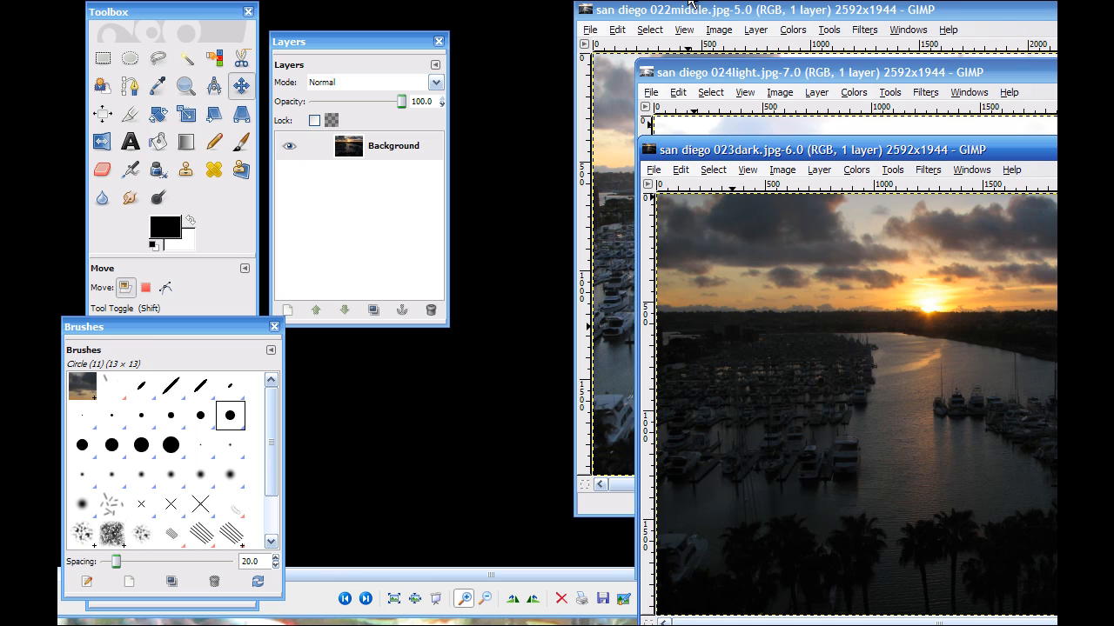
pyautogui.click(684, 21)
pyautogui.click(617, 29)
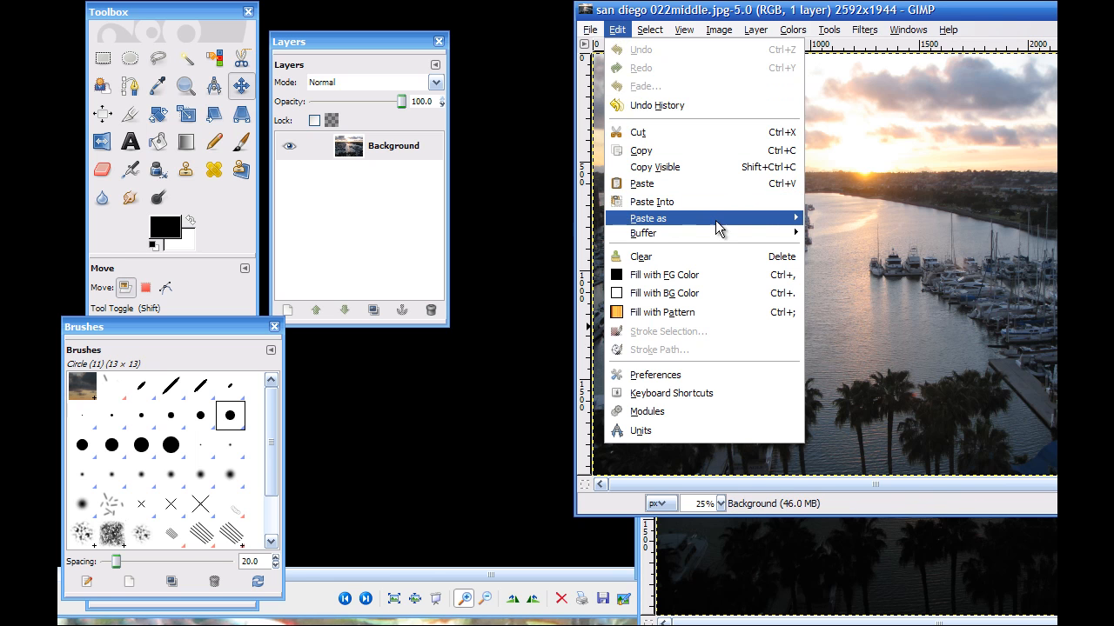
pyautogui.moveTo(719, 220)
pyautogui.click(847, 237)
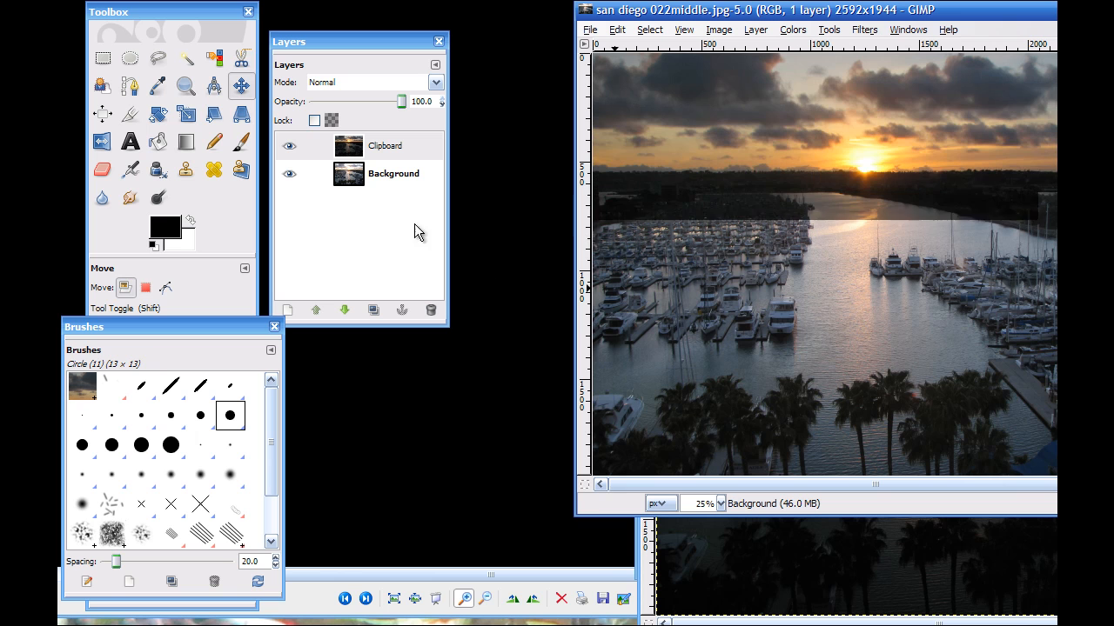
# Step: Rename the pasted Clipboard layer in san diego 022middle.jpg to "dark layer"
pyautogui.moveTo(379, 46); pyautogui.dragTo(408, 135)
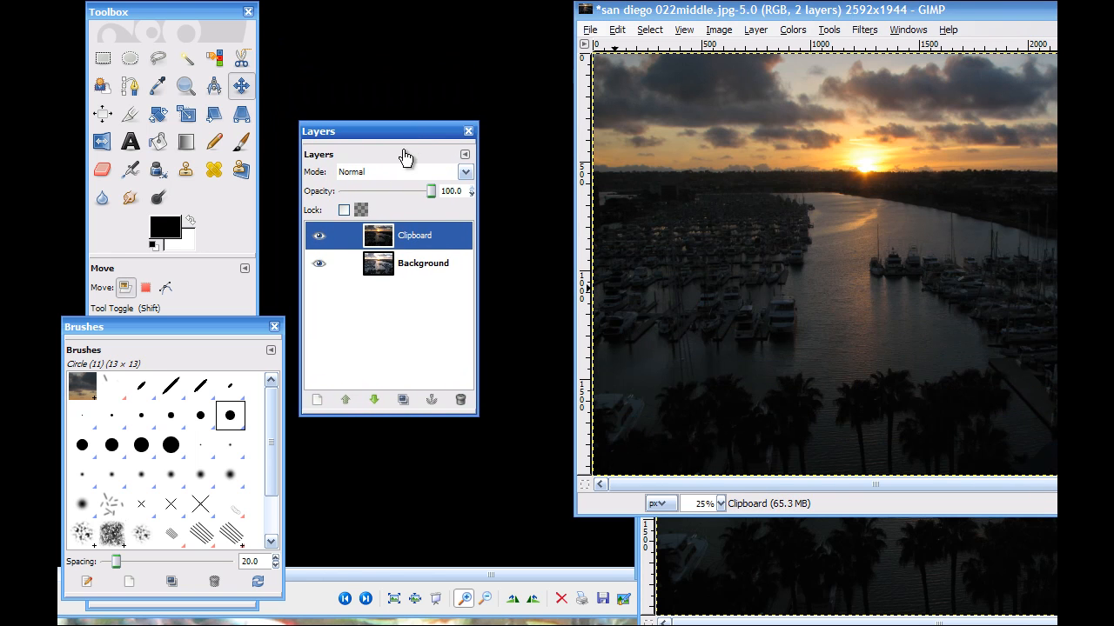
pyautogui.rightClick(404, 235)
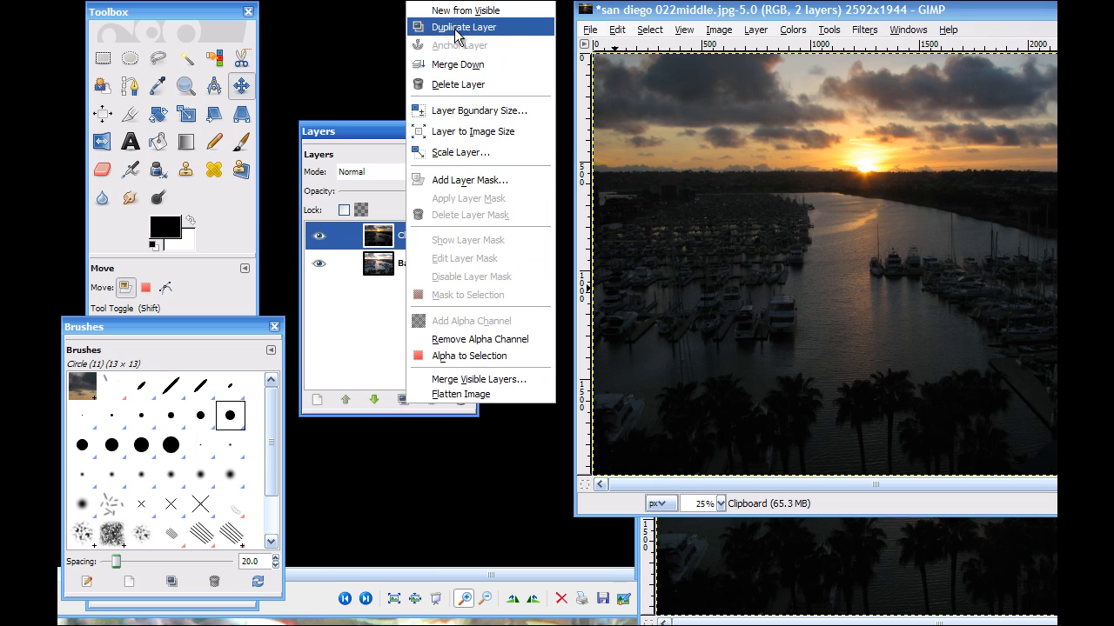
pyautogui.click(461, 0)
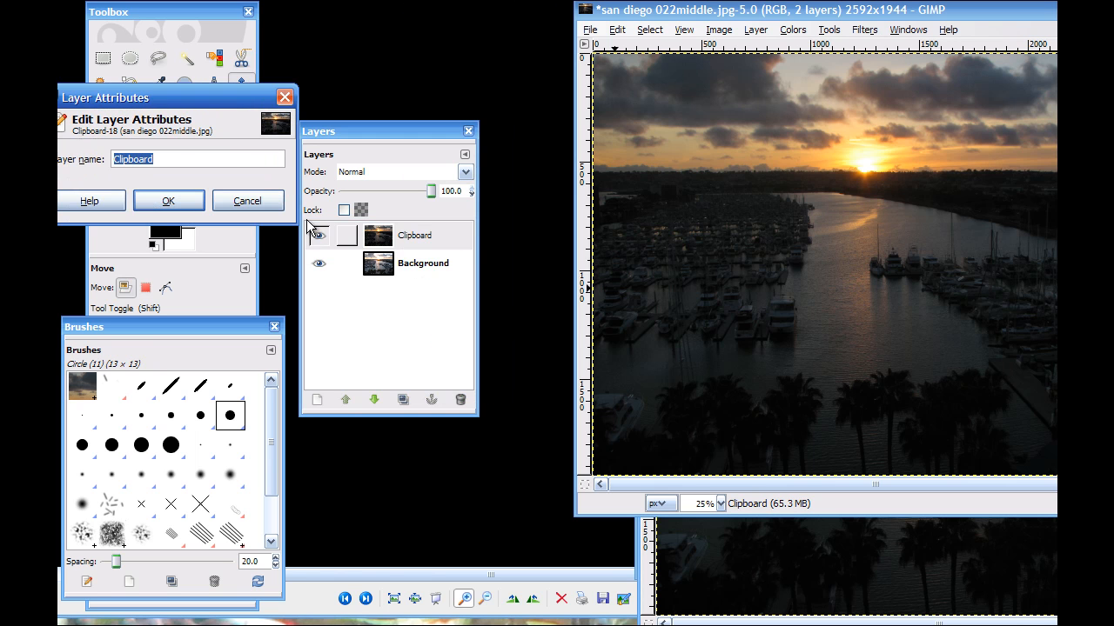
pyautogui.moveTo(226, 99); pyautogui.dragTo(531, 158)
pyautogui.press('BackSpace')
pyautogui.write('dark layer')
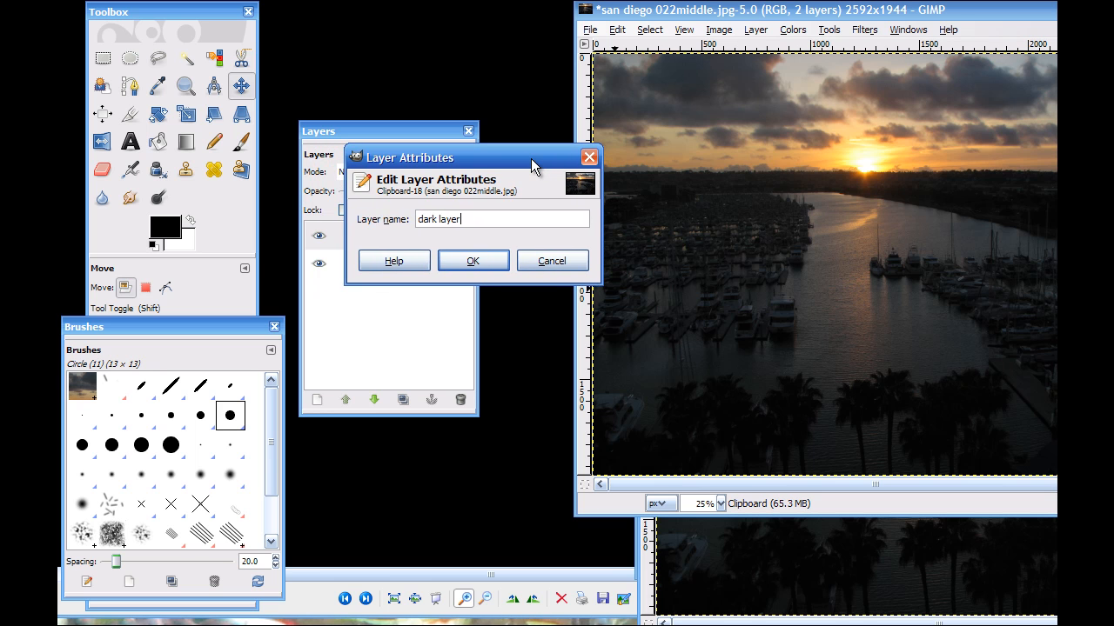
pyautogui.click(476, 259)
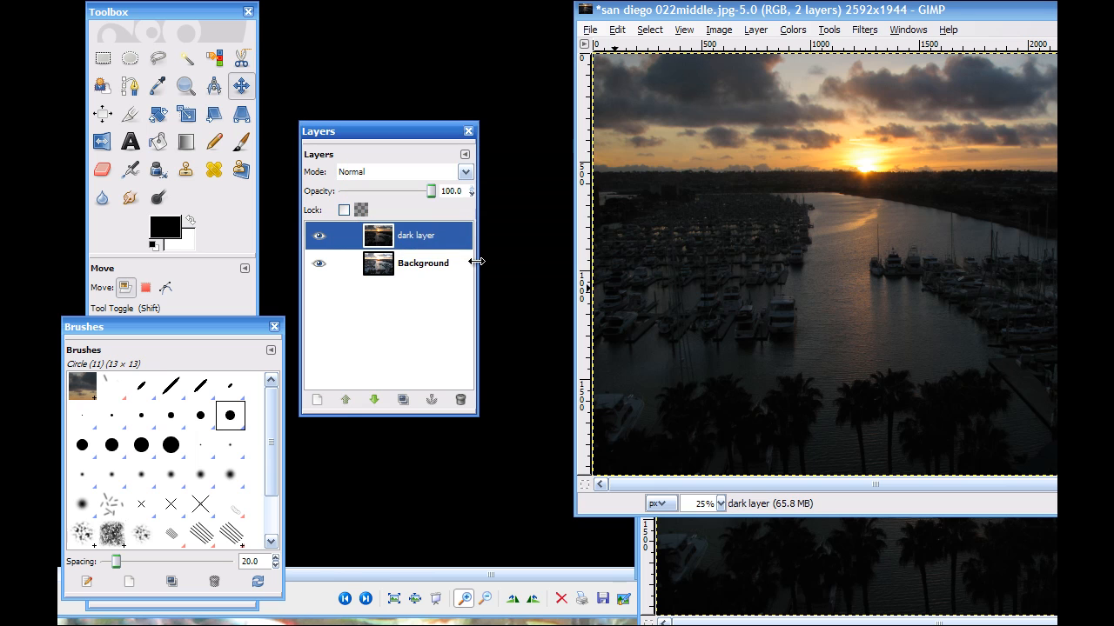
# Step: Bring san diego 023dark.jpg into view and desaturate it with the shade of gray based on Average
pyautogui.moveTo(688, 18); pyautogui.dragTo(654, 217)
pyautogui.moveTo(724, 149); pyautogui.dragTo(555, 24)
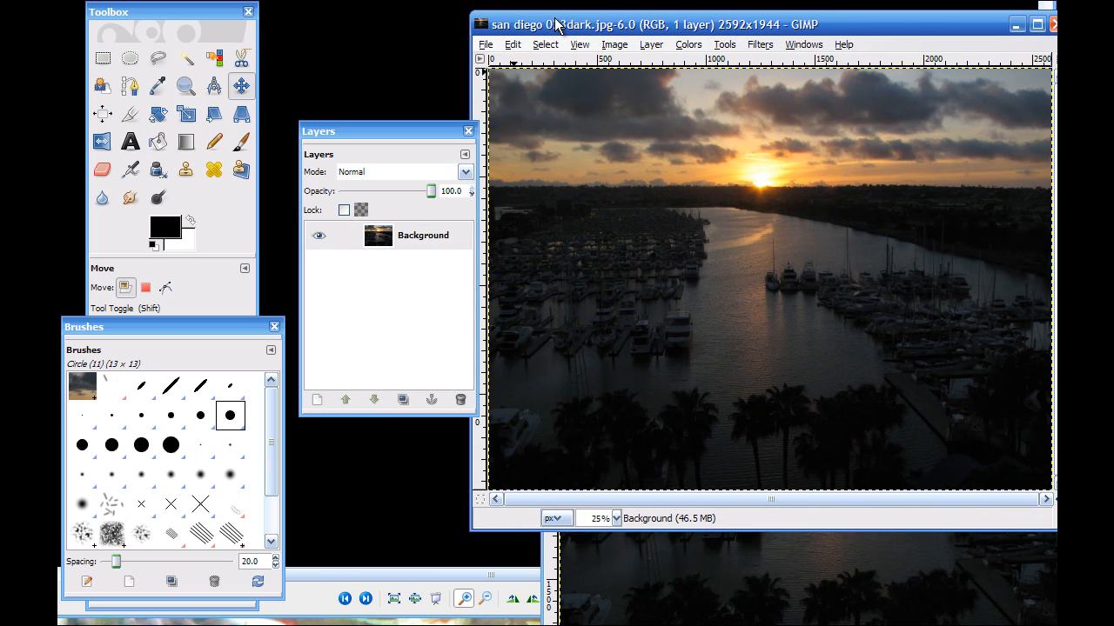
pyautogui.click(688, 44)
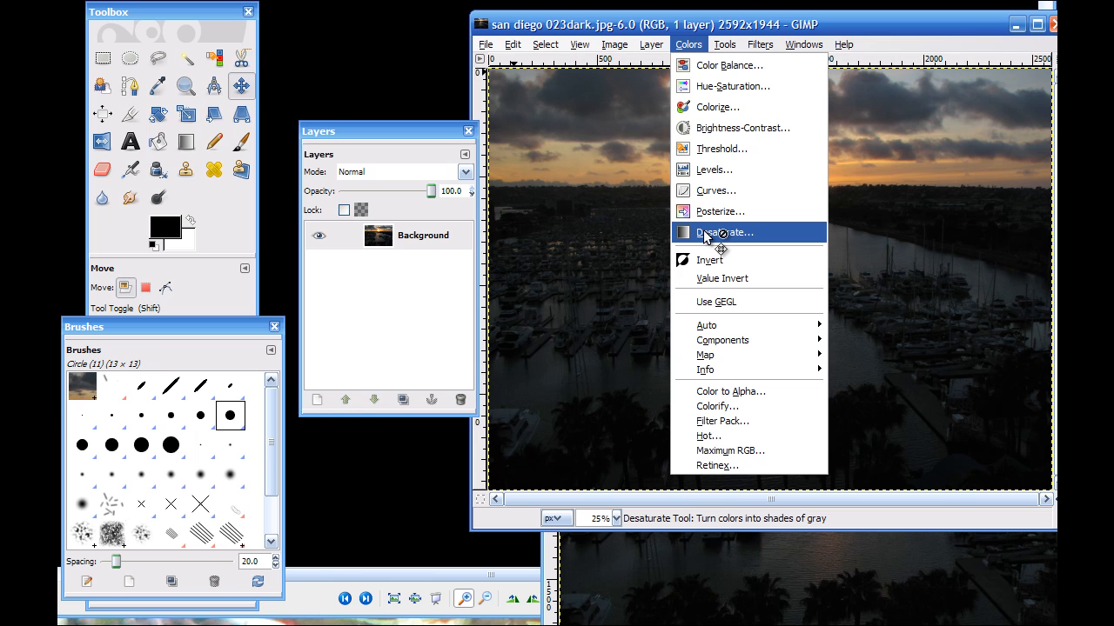
pyautogui.click(703, 233)
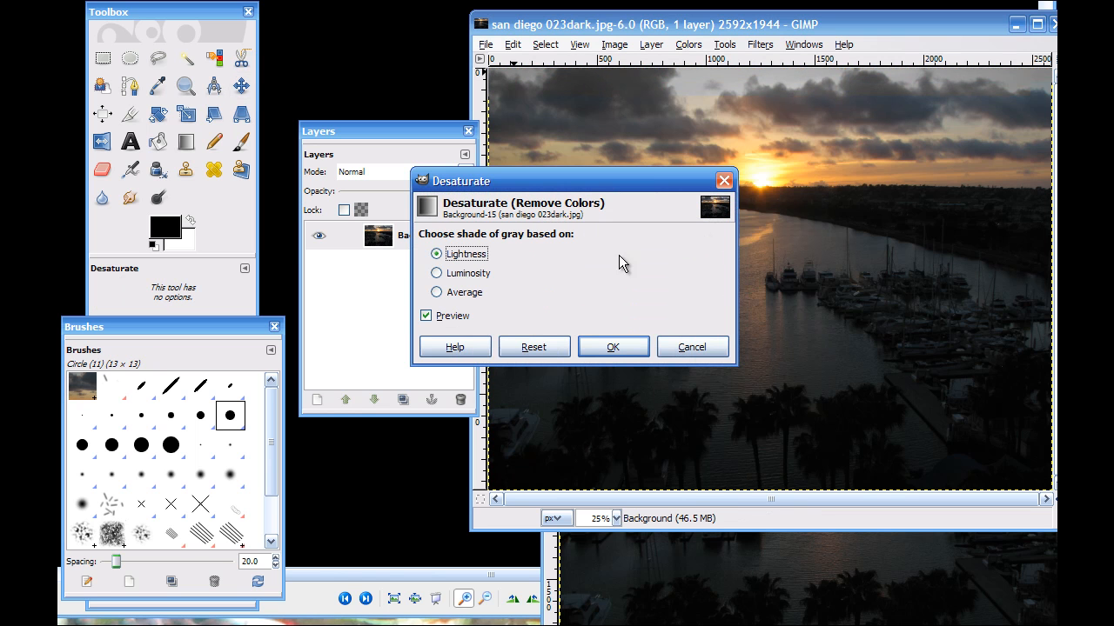
pyautogui.click(436, 292)
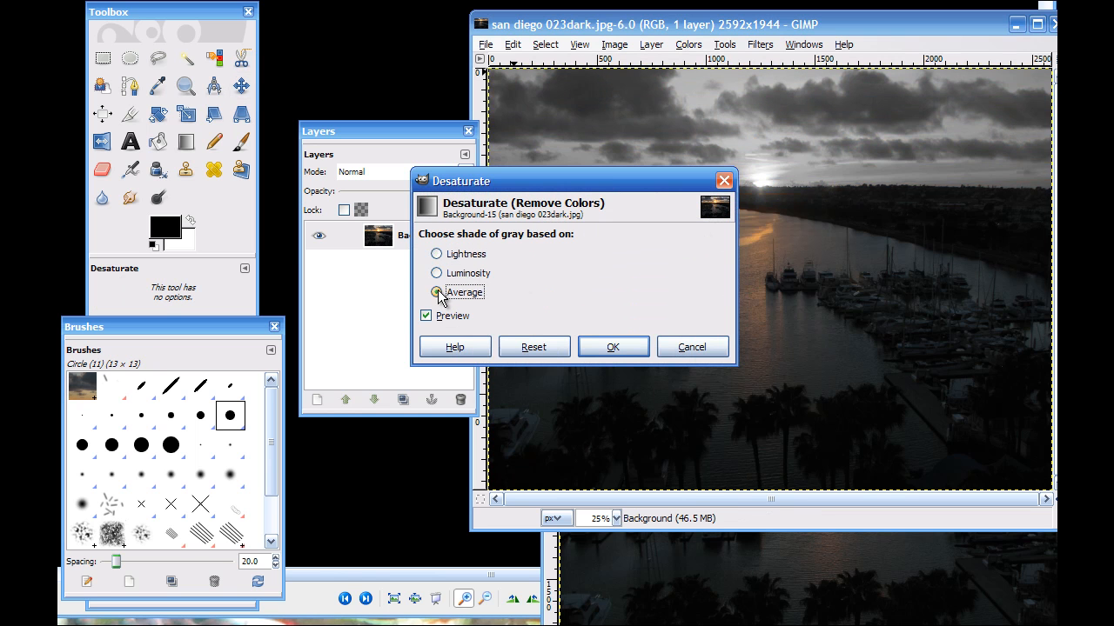
pyautogui.click(602, 346)
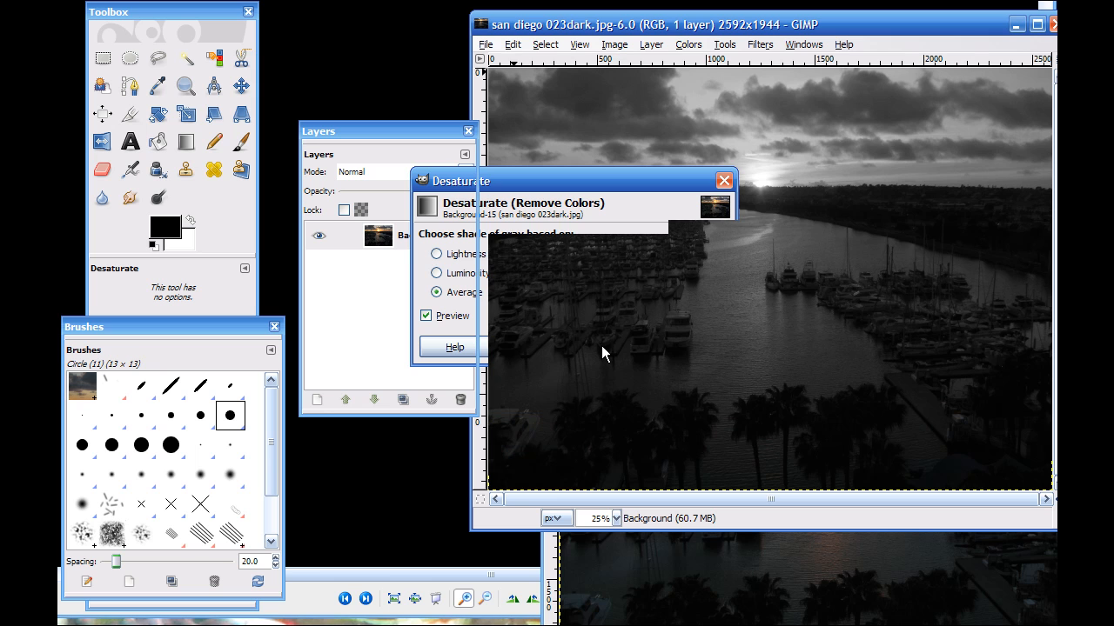
# Step: Apply a Threshold of 57 to 255 to the desaturated san diego 023dark.jpg image
pyautogui.moveTo(704, 29); pyautogui.dragTo(634, 3)
pyautogui.moveTo(386, 128); pyautogui.dragTo(294, 122)
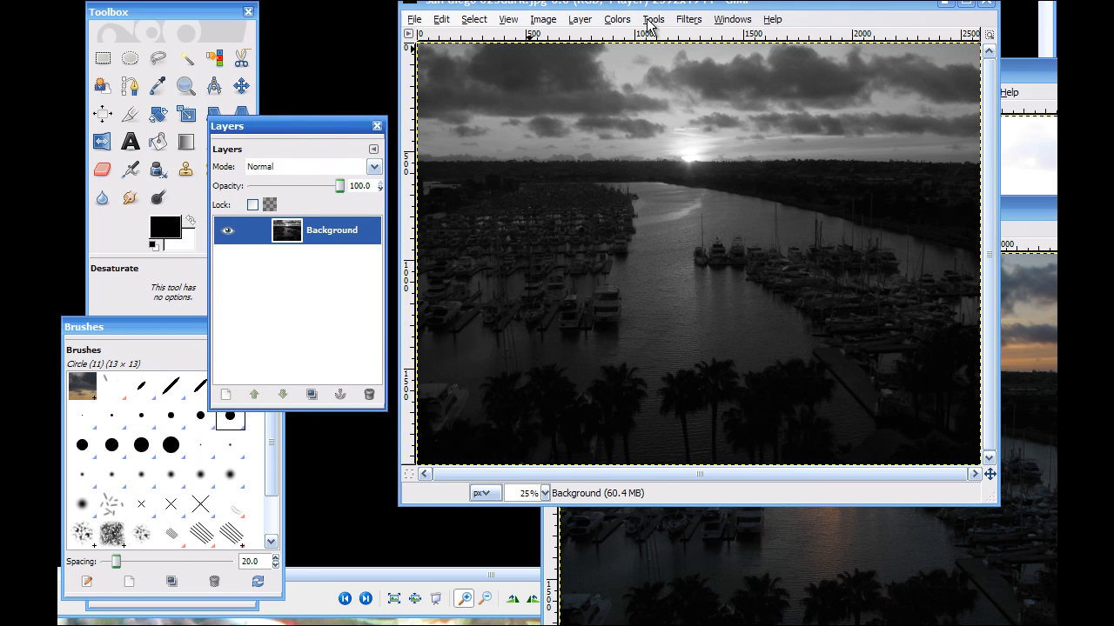
pyautogui.click(619, 20)
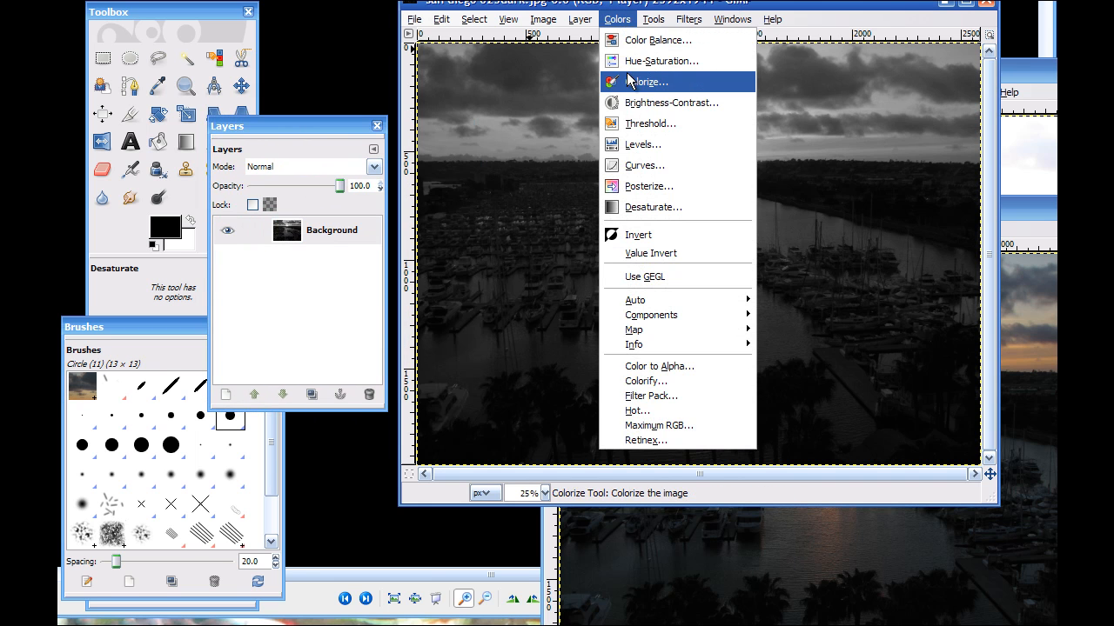
pyautogui.click(633, 127)
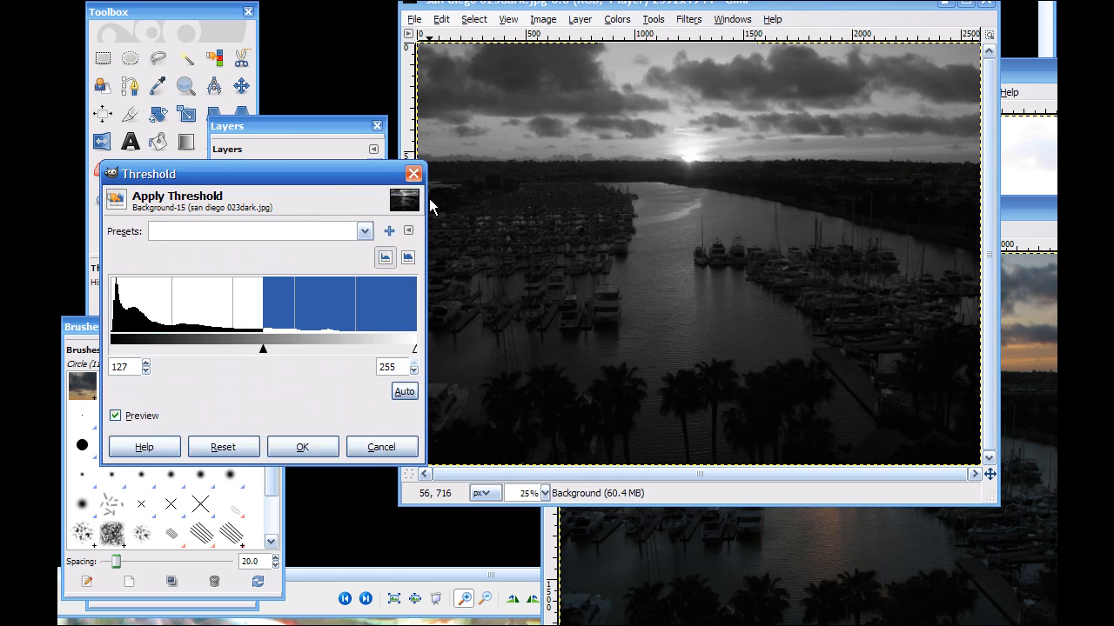
pyautogui.moveTo(372, 176); pyautogui.dragTo(611, 199)
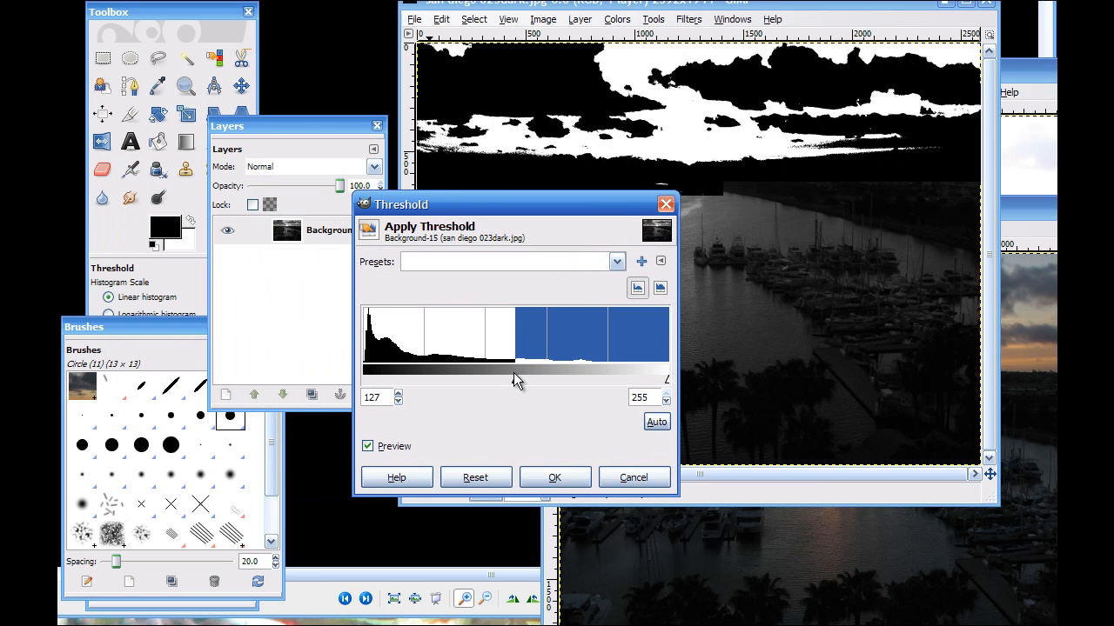
pyautogui.moveTo(513, 378); pyautogui.dragTo(443, 374)
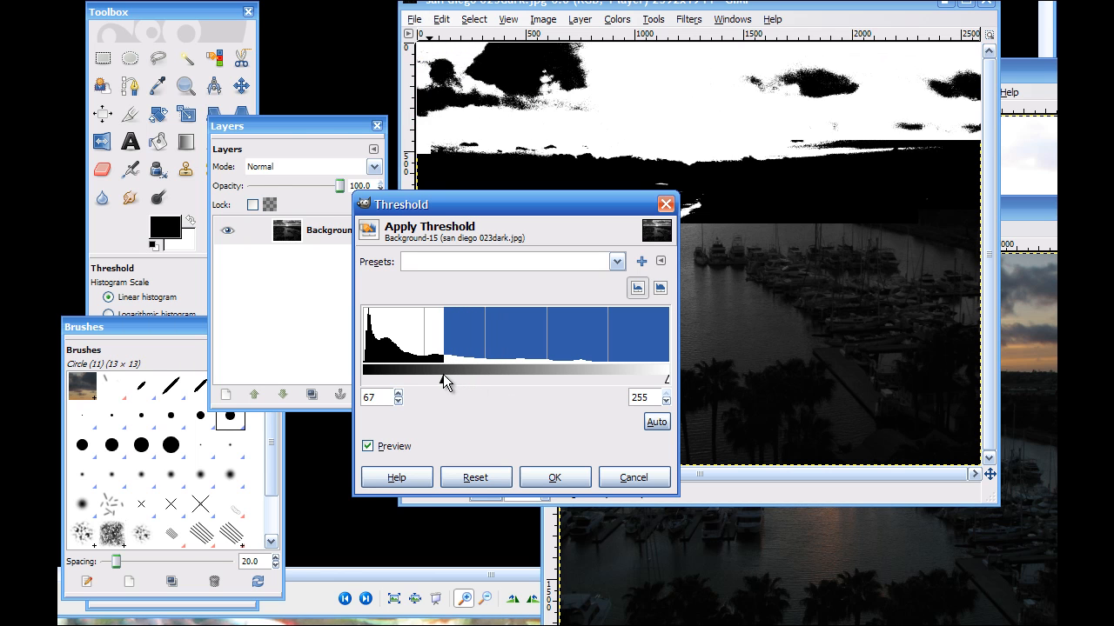
pyautogui.moveTo(486, 210); pyautogui.dragTo(285, 287)
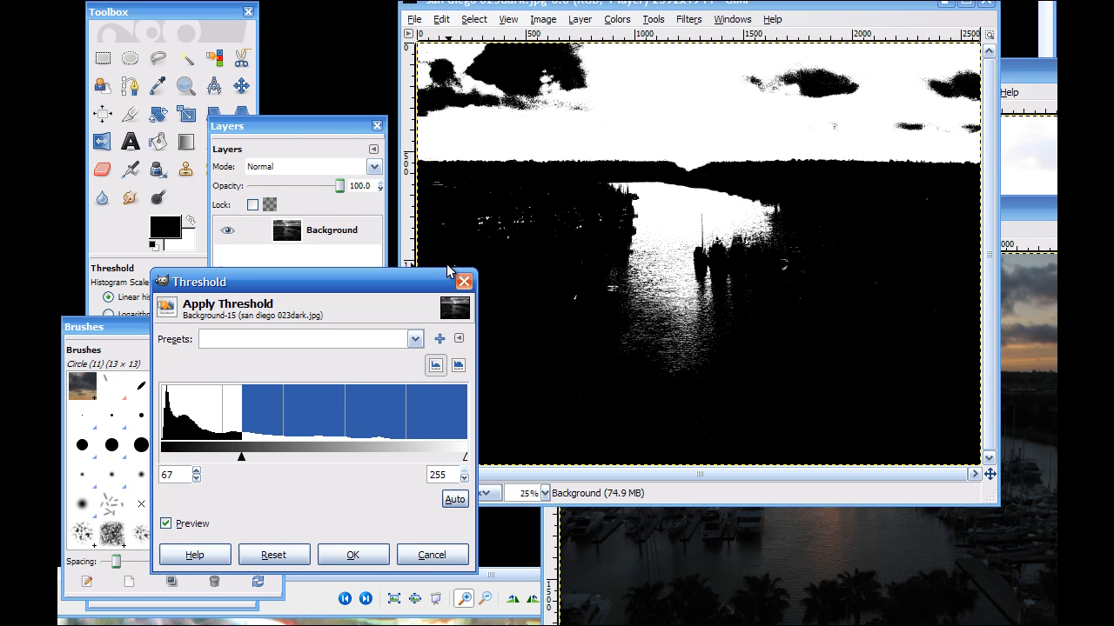
pyautogui.moveTo(384, 281); pyautogui.dragTo(603, 235)
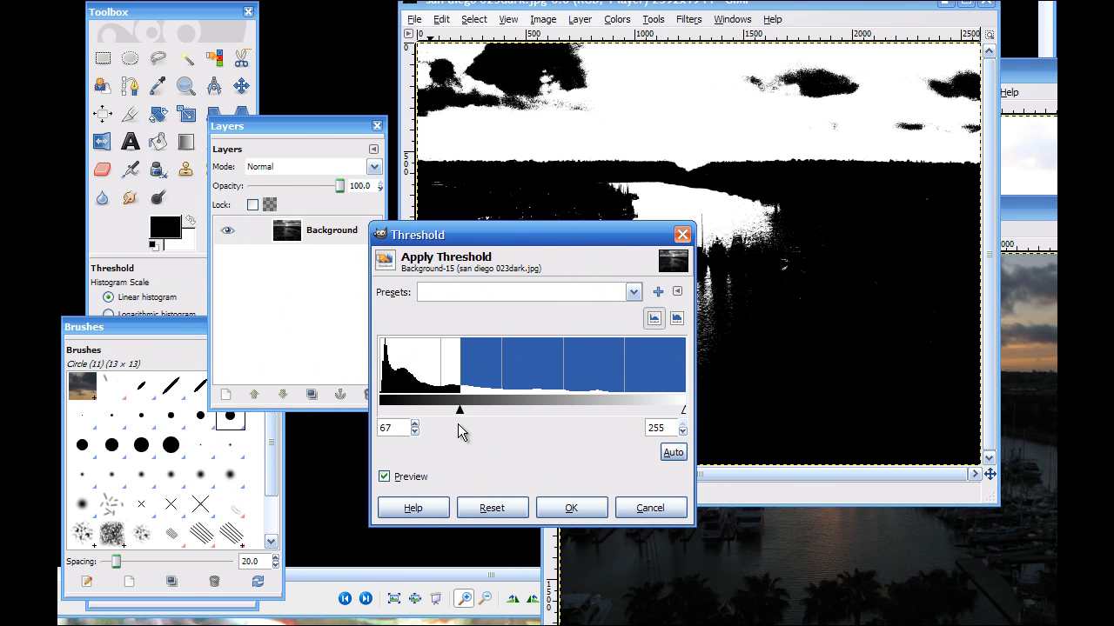
pyautogui.moveTo(459, 411); pyautogui.dragTo(448, 408)
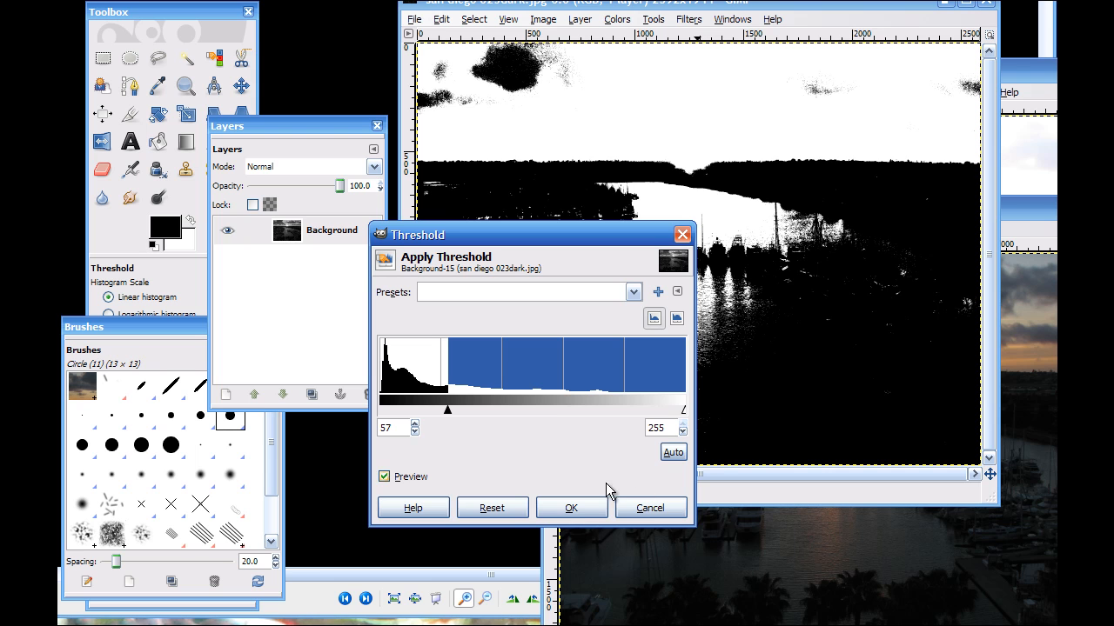
pyautogui.click(572, 509)
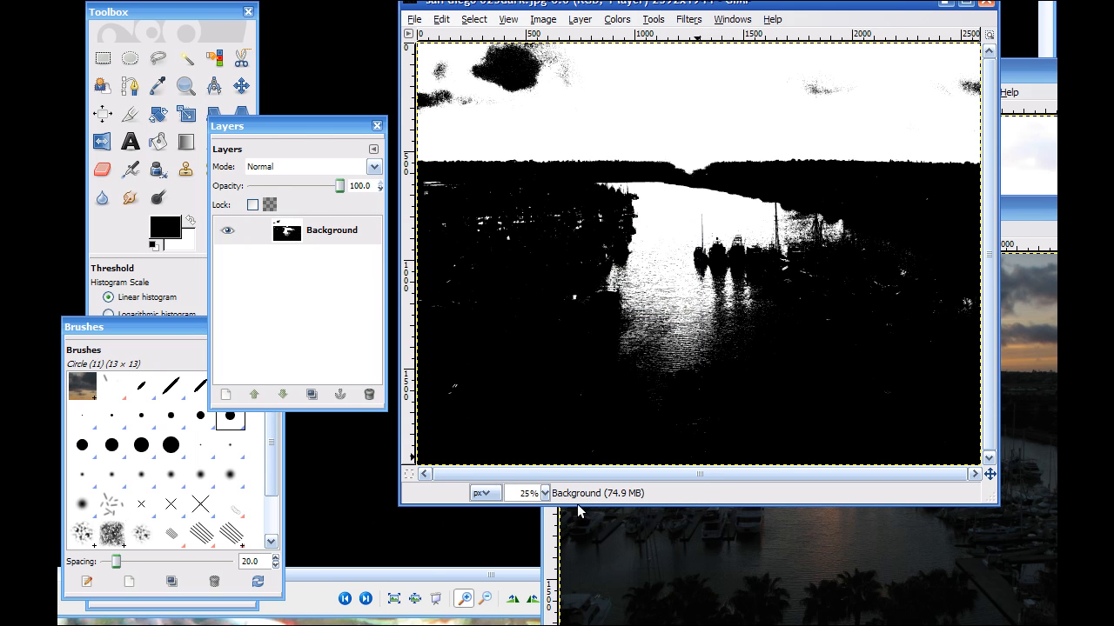
# Step: Copy the black-and-white san diego 023dark.jpg image and move its window aside
pyautogui.click(441, 19)
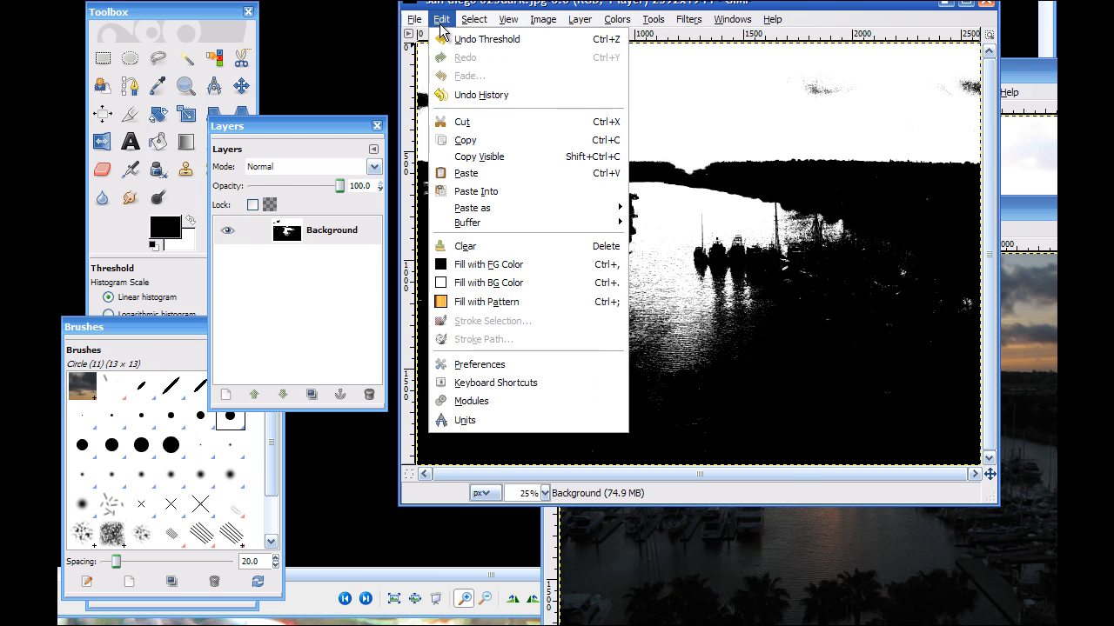
pyautogui.click(456, 139)
pyautogui.moveTo(540, 4); pyautogui.dragTo(629, 2)
# Step: Add a Black (full transparency) layer mask to the "dark layer" in san diego 022middle.jpg
pyautogui.click(549, 557)
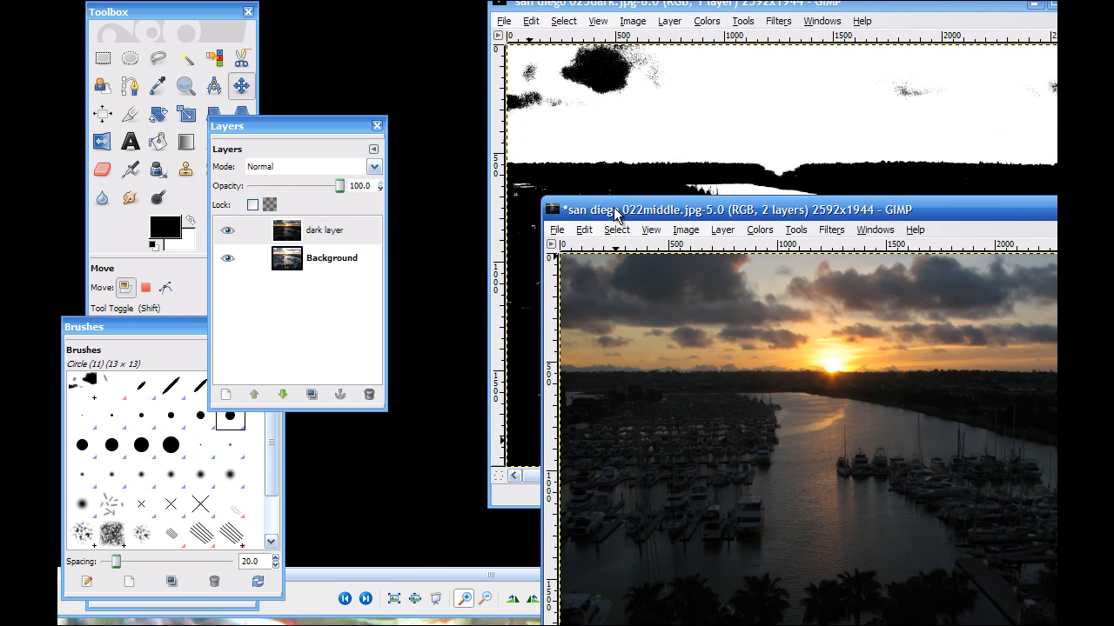
pyautogui.moveTo(612, 214); pyautogui.dragTo(529, 100)
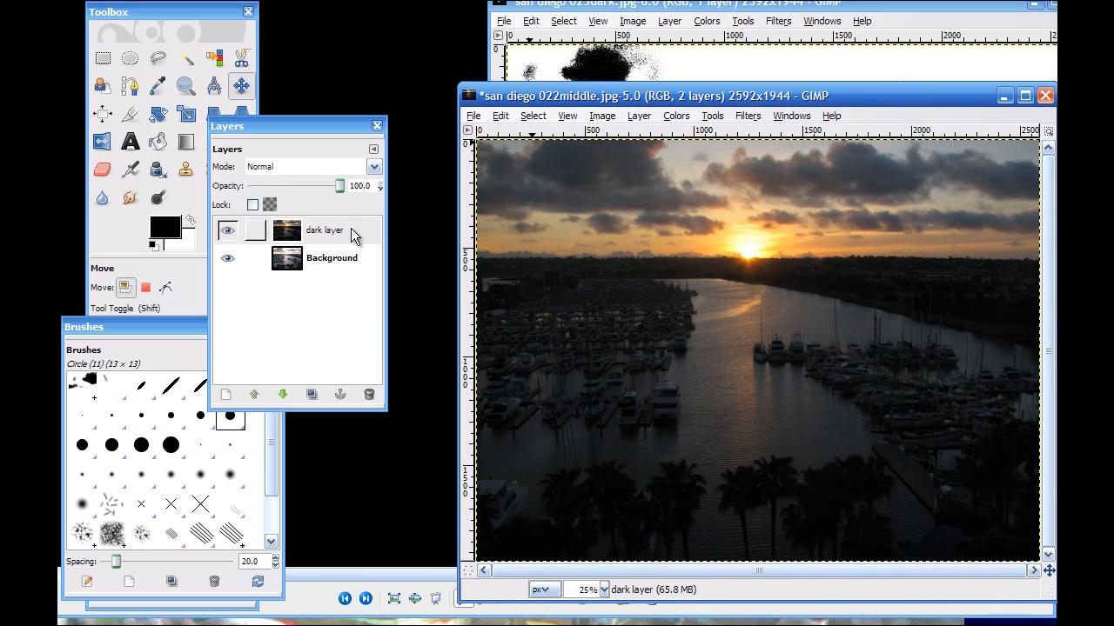
pyautogui.click(342, 234)
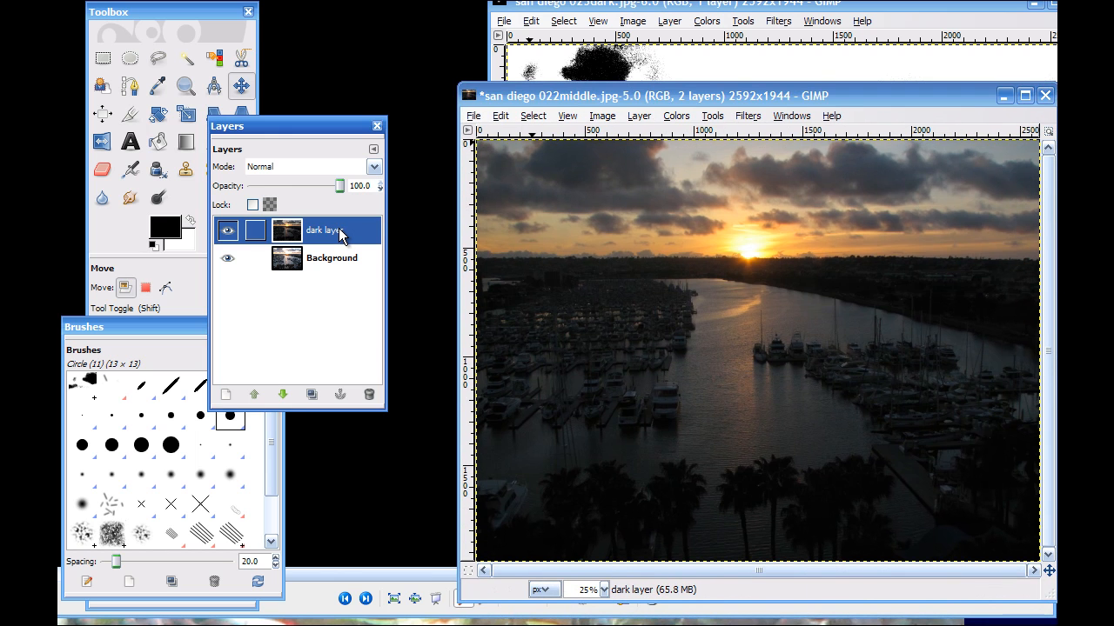
pyautogui.rightClick(341, 236)
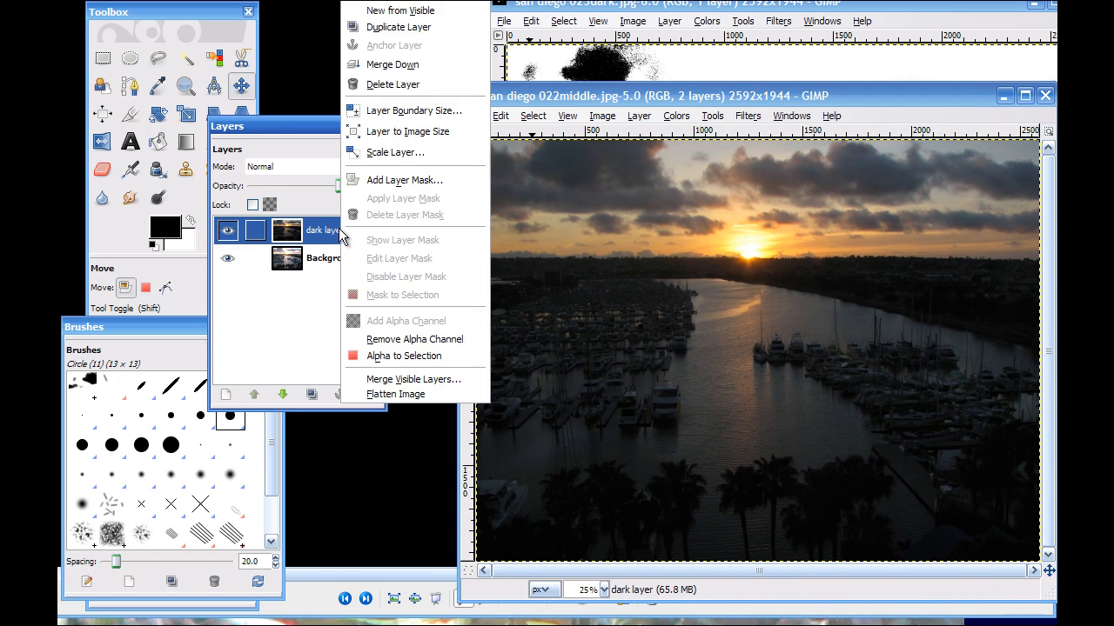
pyautogui.click(398, 181)
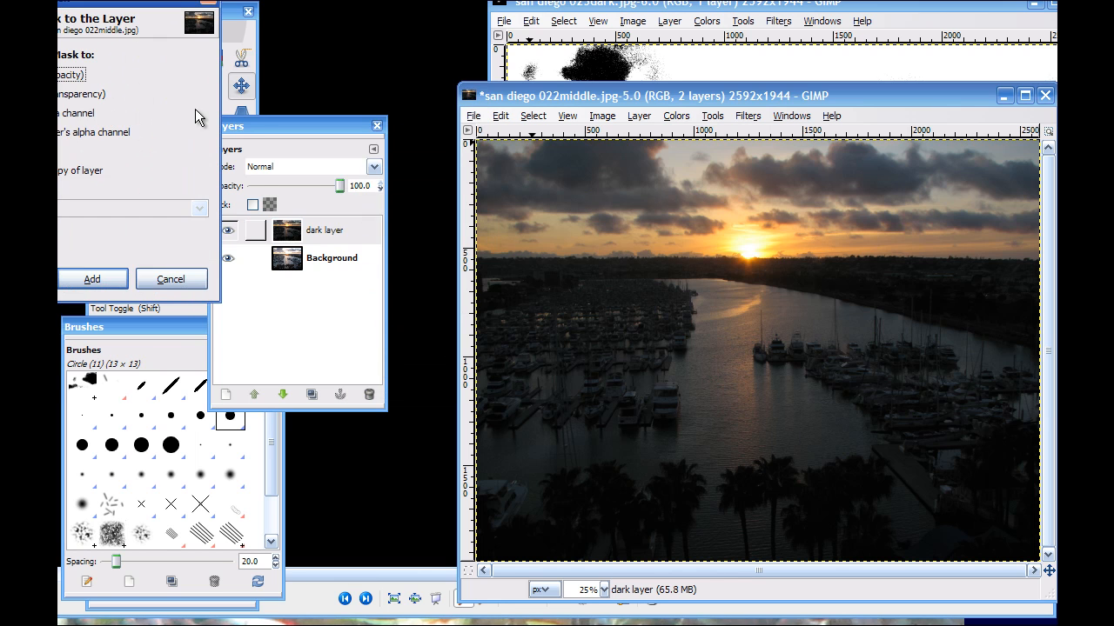
pyautogui.click(82, 93)
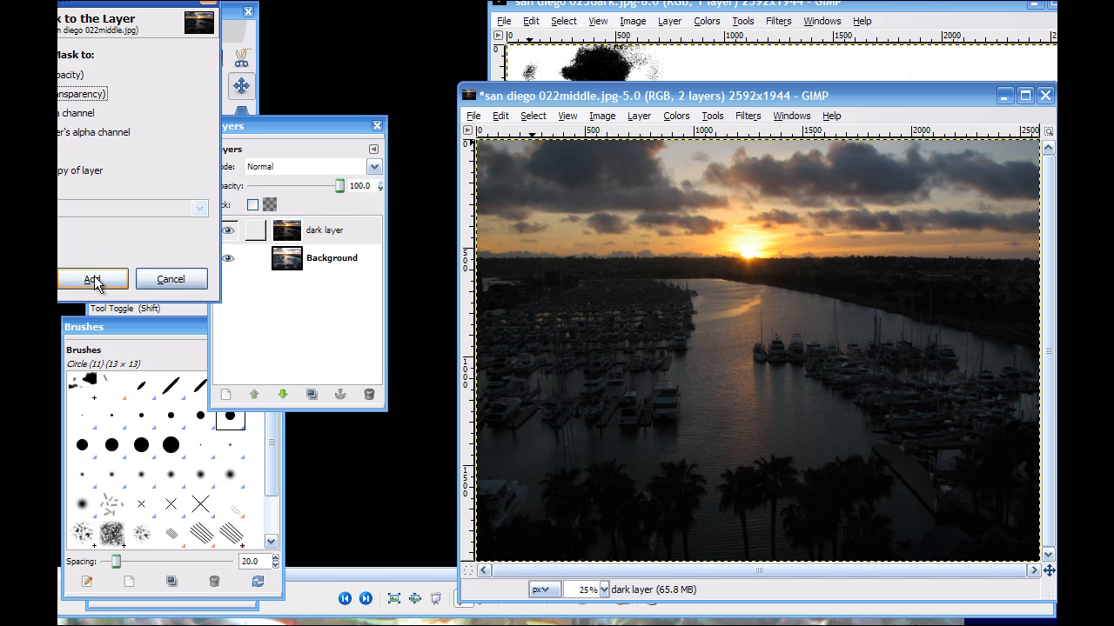
pyautogui.moveTo(108, 3); pyautogui.dragTo(270, 49)
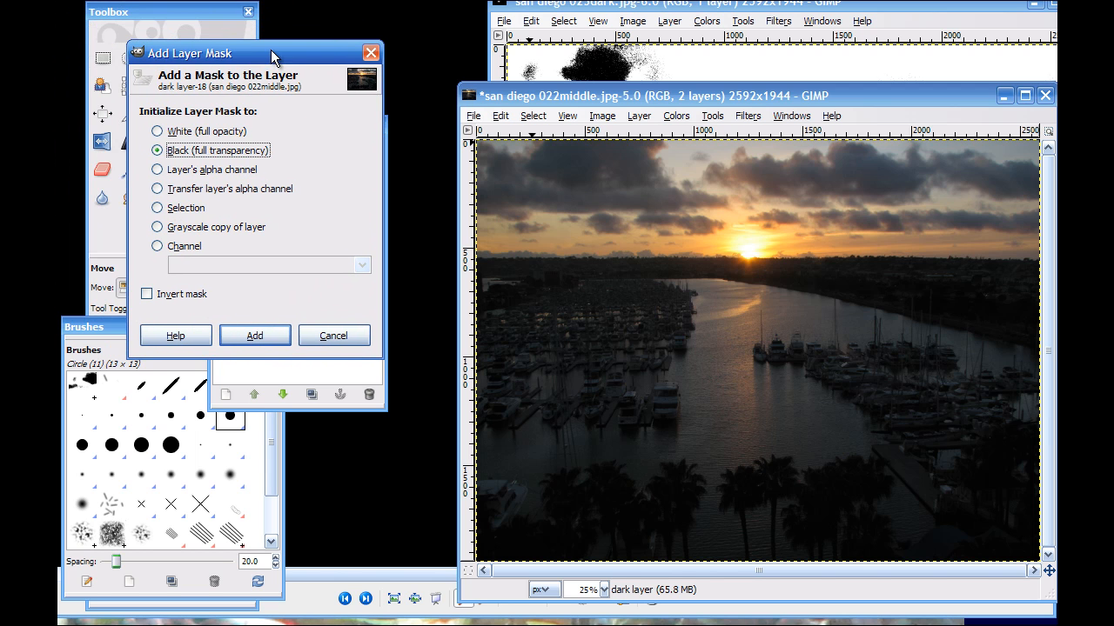
pyautogui.click(256, 336)
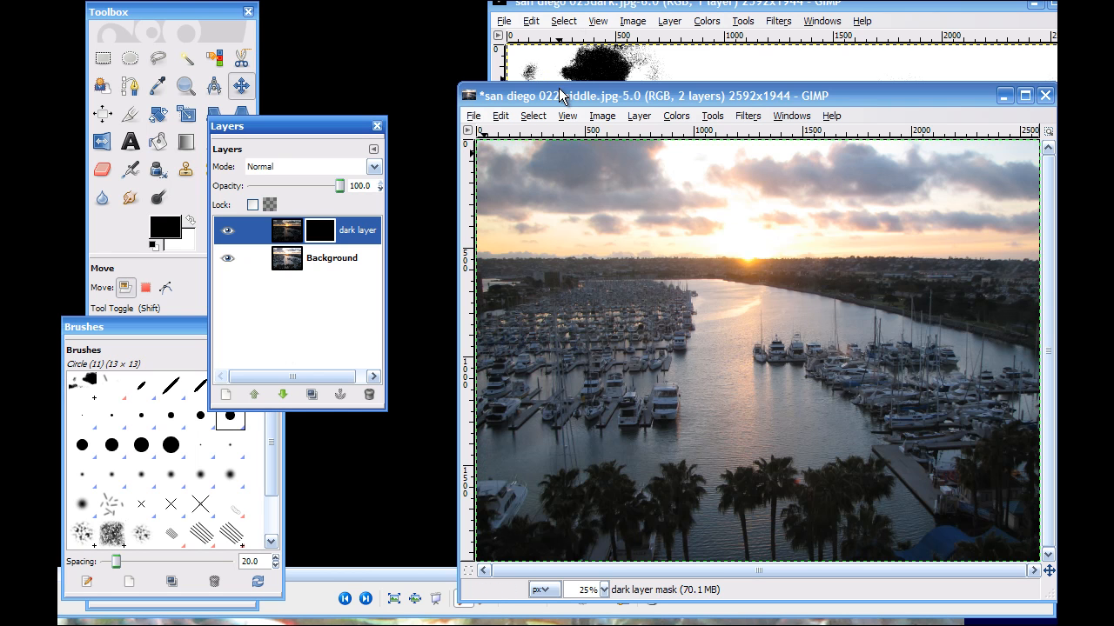
# Step: Paste the copied black-and-white image into the dark layer's mask and anchor the floating selection
pyautogui.moveTo(561, 96); pyautogui.dragTo(561, 63)
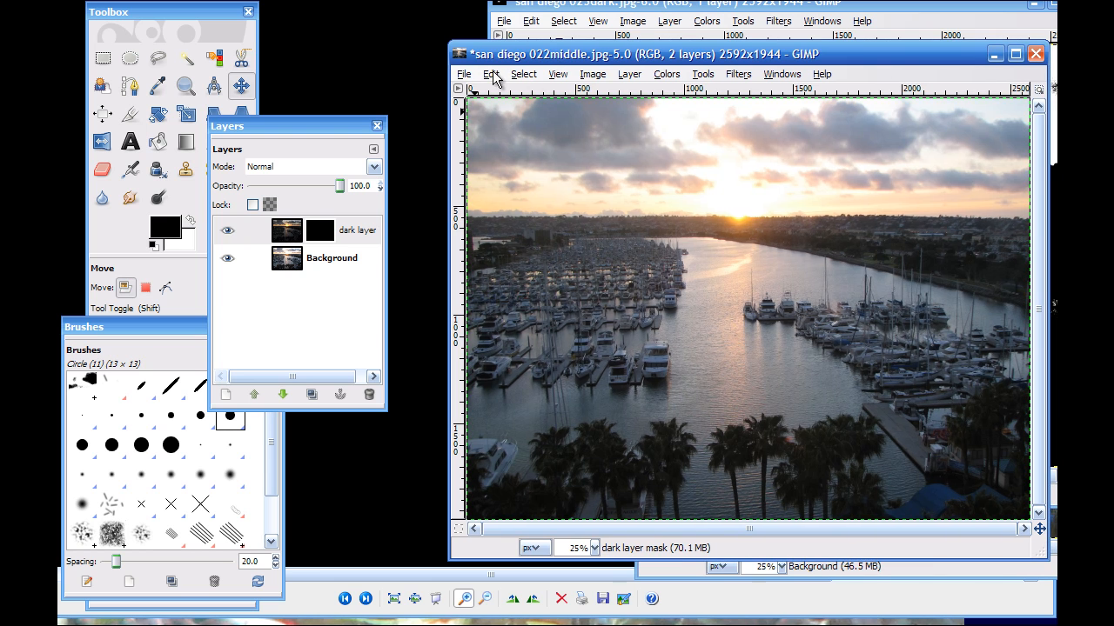
pyautogui.click(492, 75)
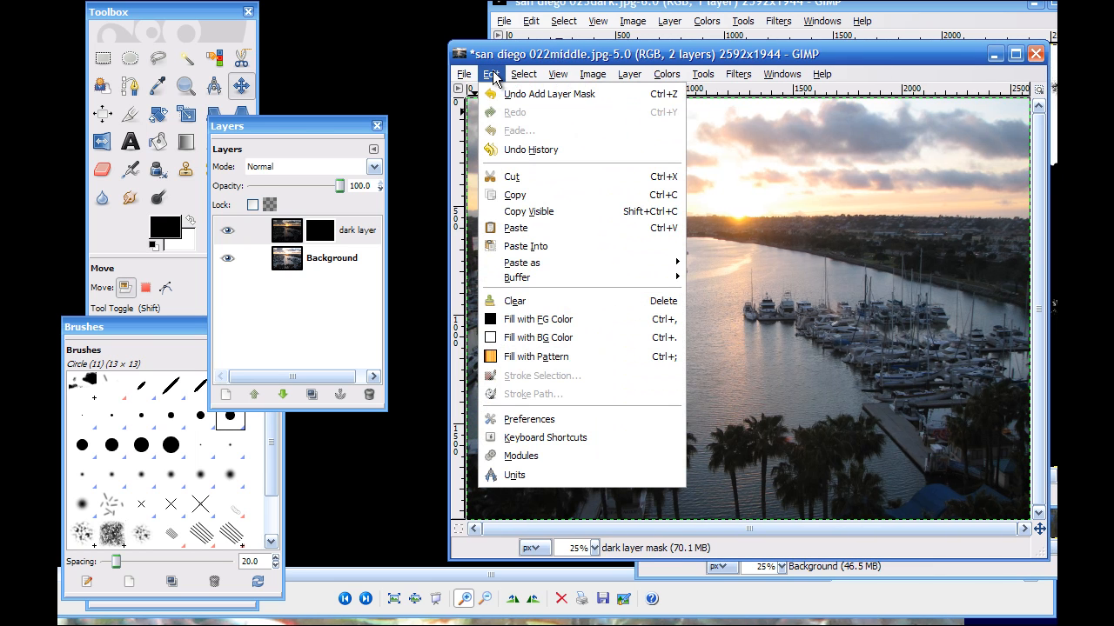
pyautogui.click(525, 247)
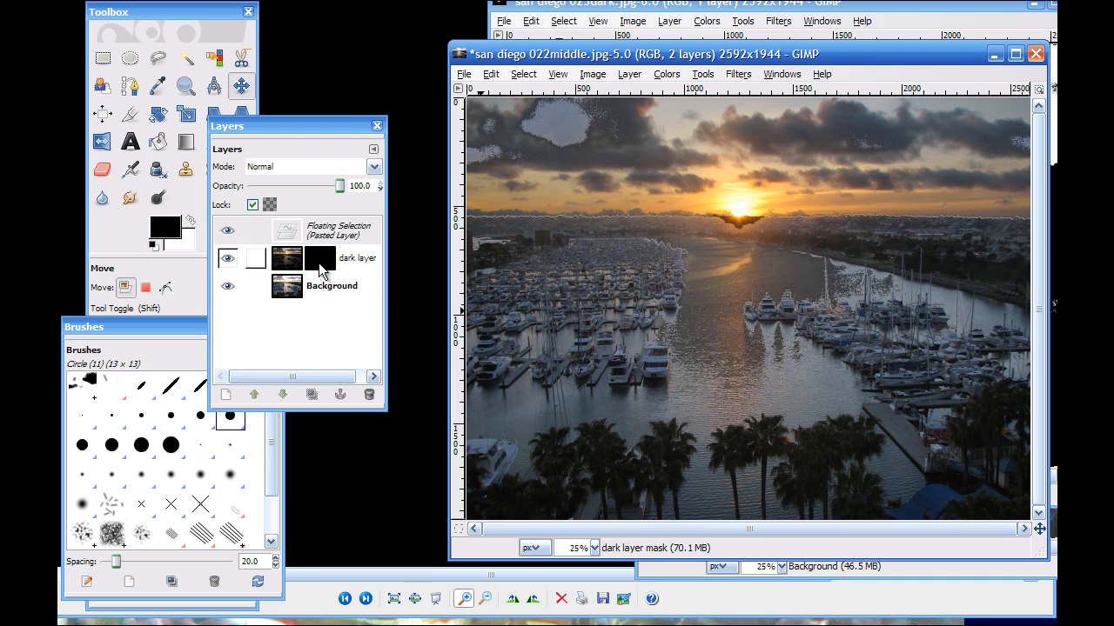
pyautogui.click(341, 395)
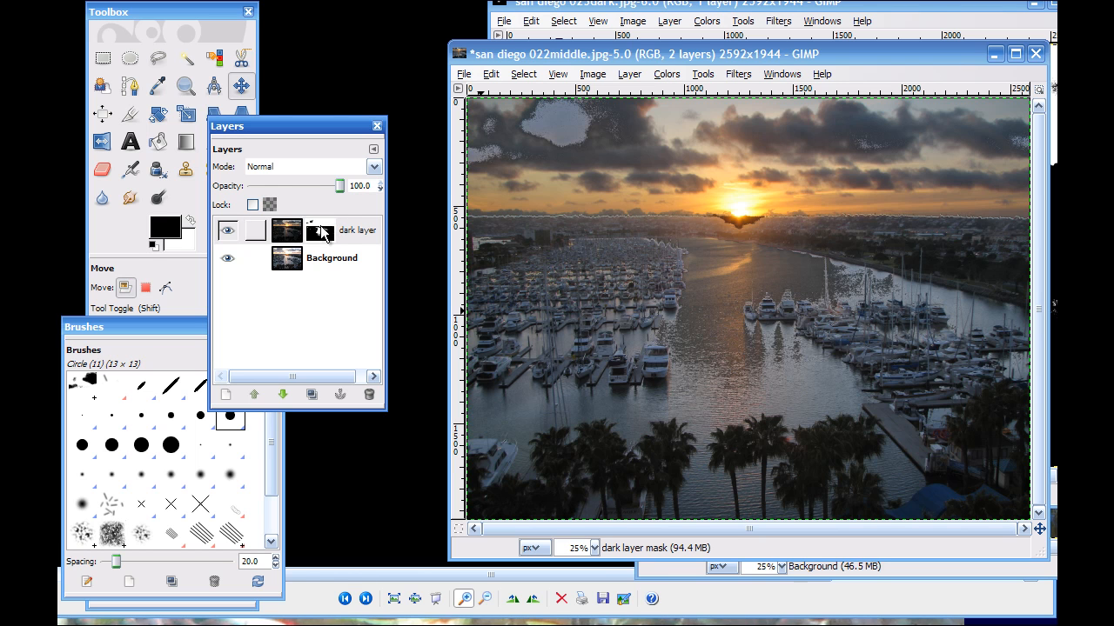
# Step: Set the dark layer's opacity to 91.1 and move the san diego 022middle.jpg window aside
pyautogui.click(296, 254)
pyautogui.moveTo(337, 187); pyautogui.dragTo(329, 187)
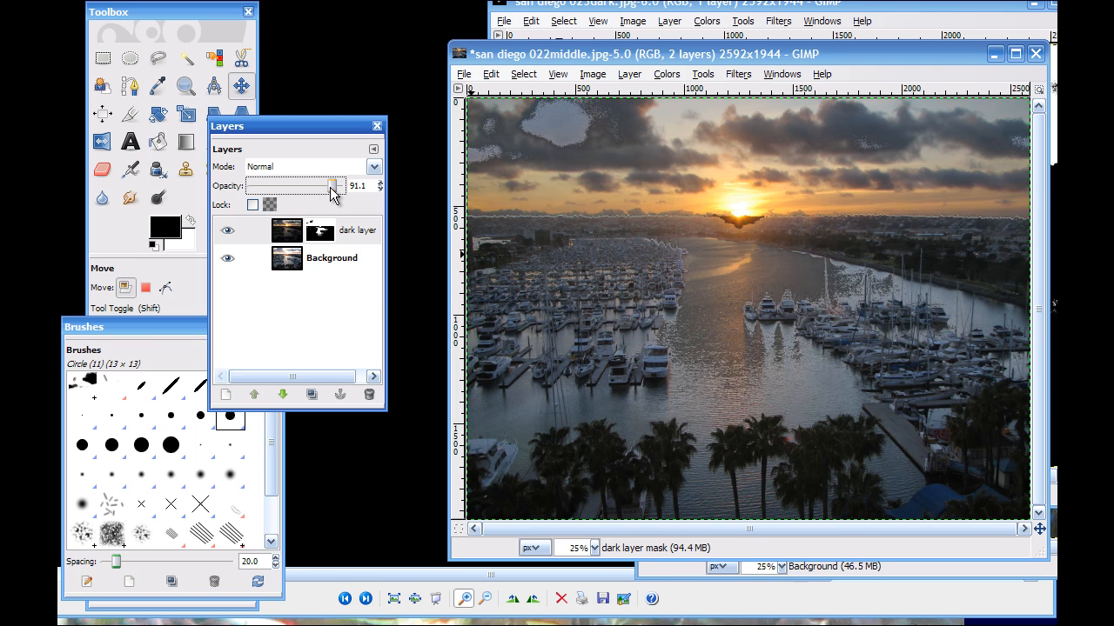
pyautogui.moveTo(580, 59); pyautogui.dragTo(677, 33)
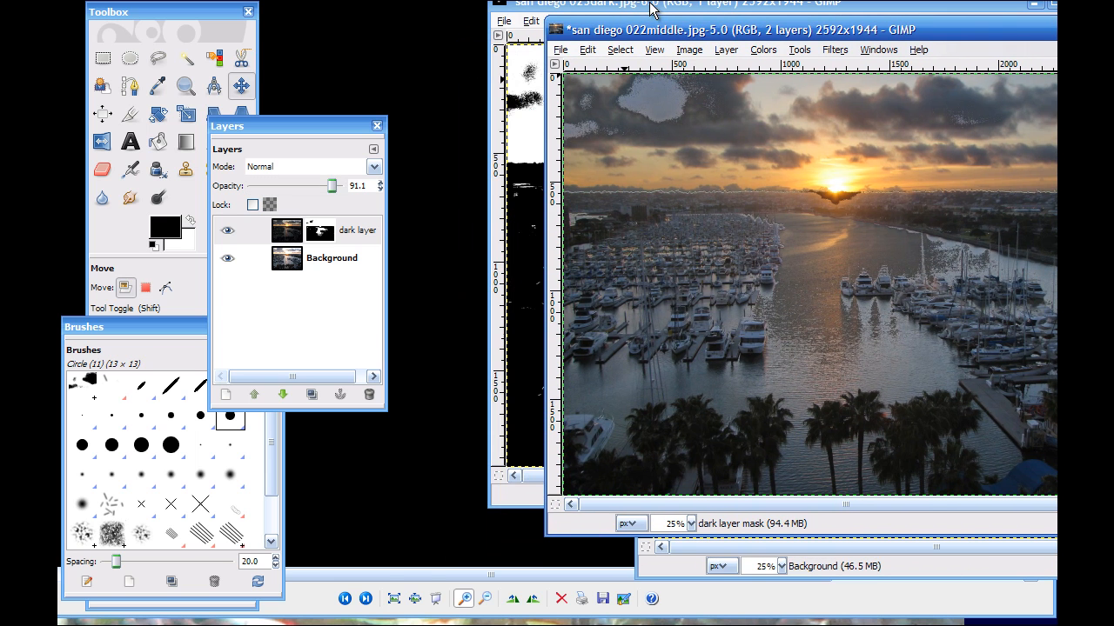
# Step: Bring san diego 024light.jpg into view and copy the image
pyautogui.click(644, 557)
pyautogui.moveTo(703, 75); pyautogui.dragTo(652, 62)
pyautogui.click(636, 74)
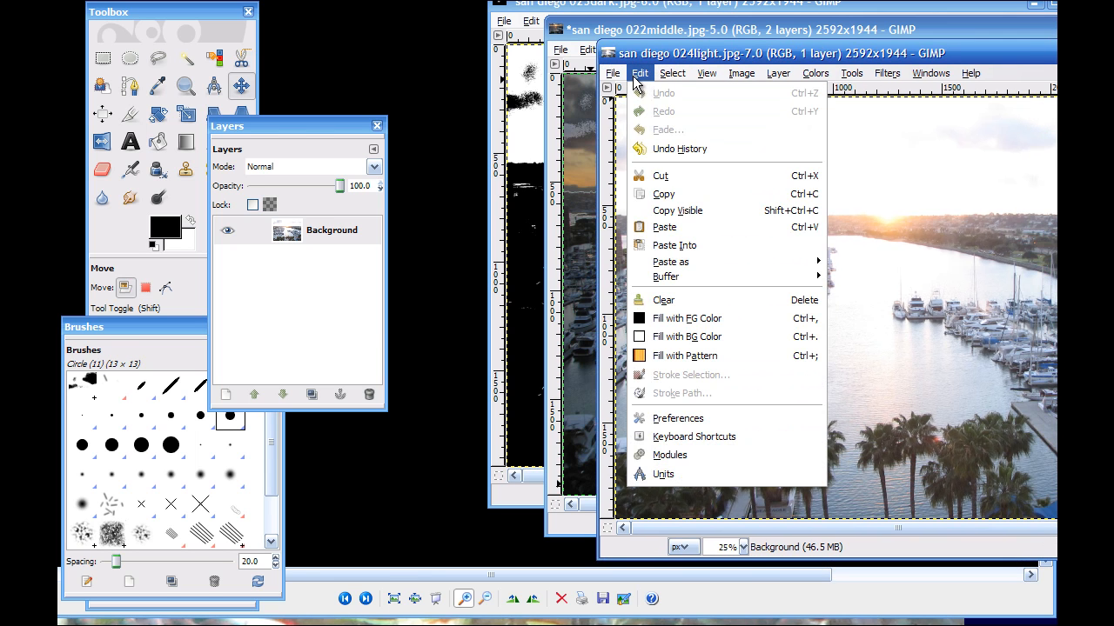
pyautogui.click(663, 195)
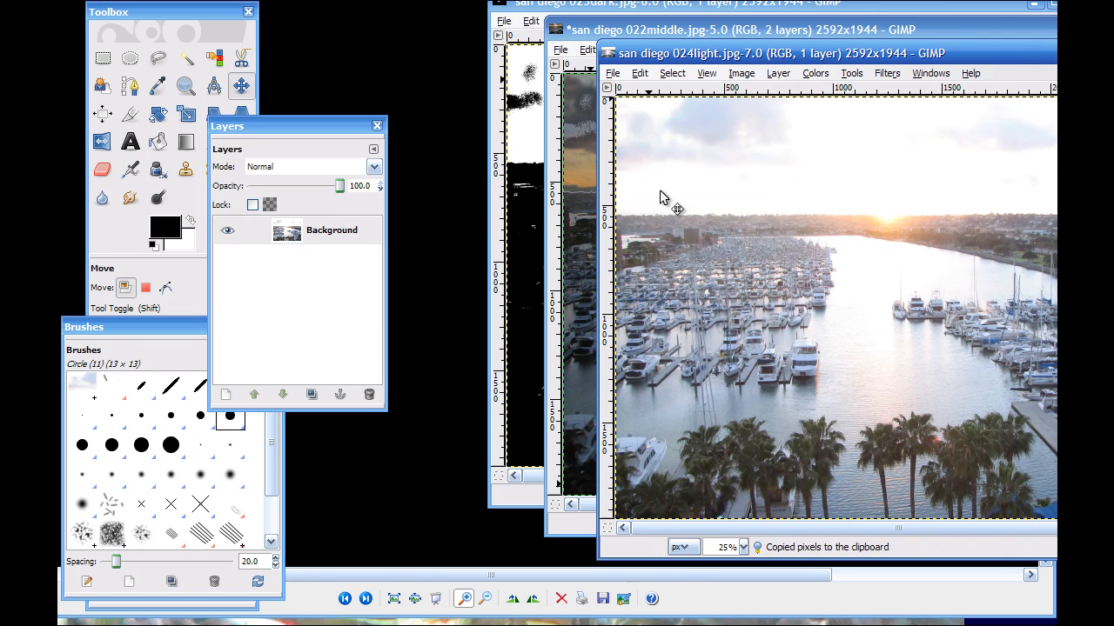
# Step: Paste the copied light exposure as a new layer in san diego 022middle.jpg and move that window aside
pyautogui.click(595, 33)
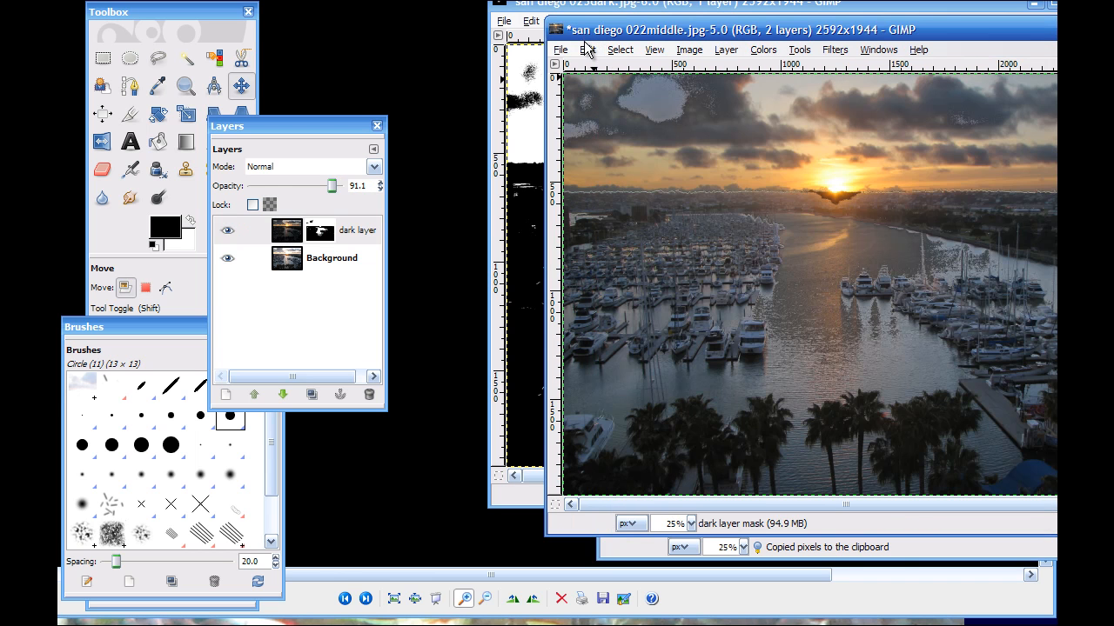
pyautogui.click(587, 51)
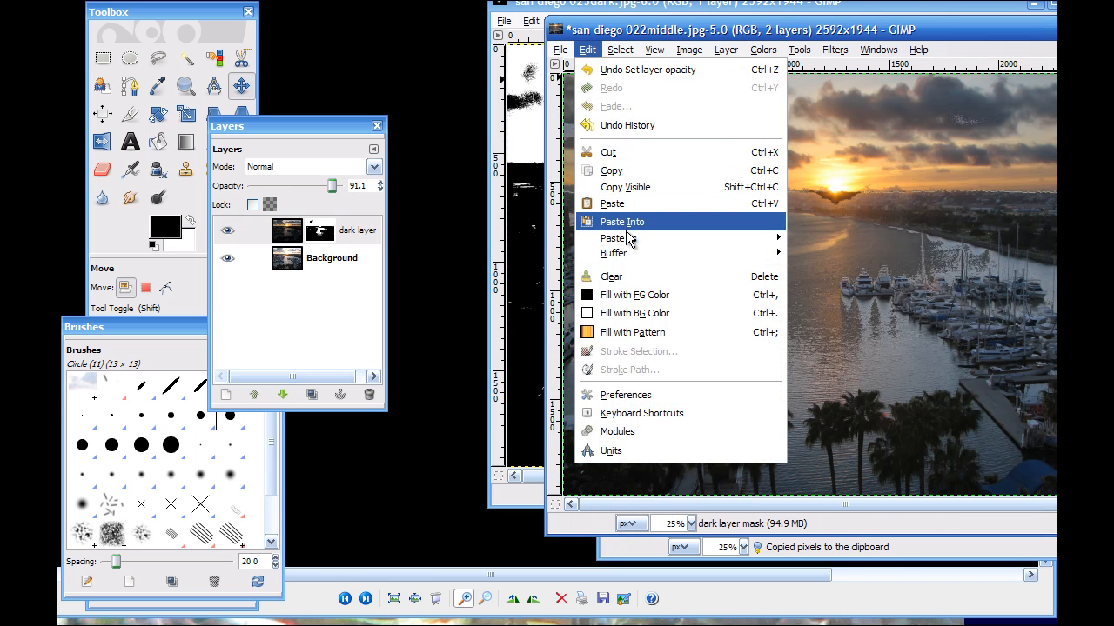
pyautogui.moveTo(626, 239)
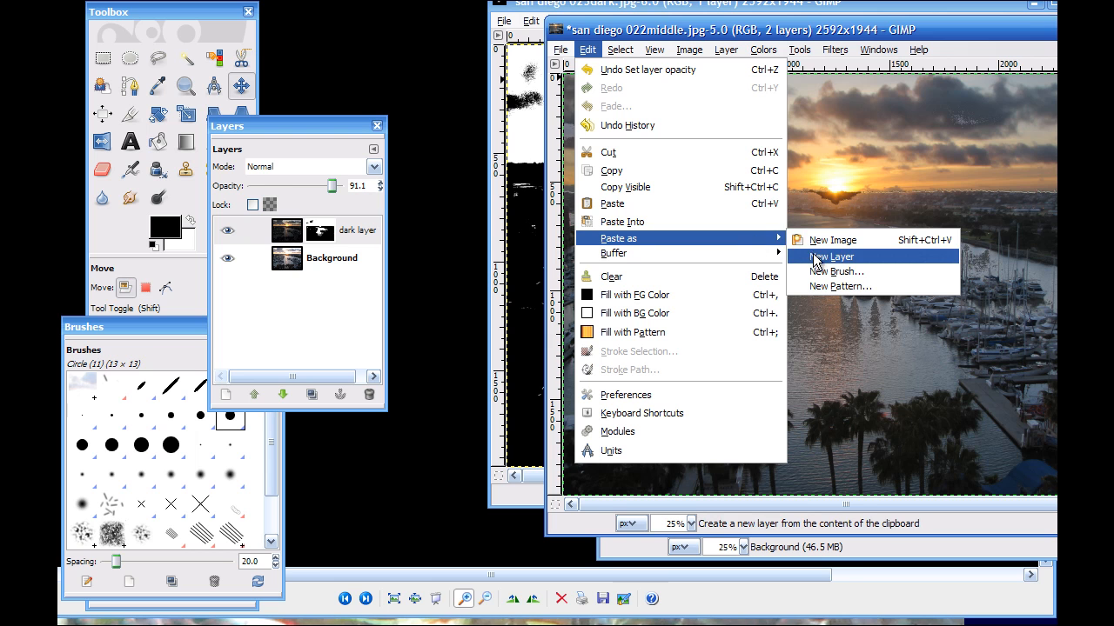
pyautogui.click(813, 257)
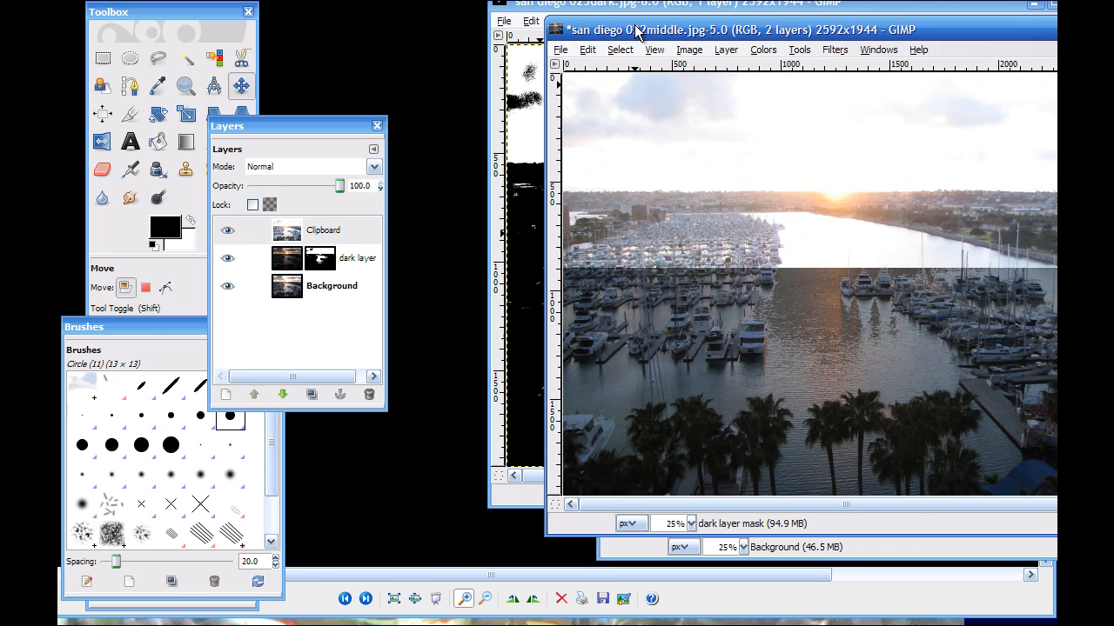
pyautogui.moveTo(636, 31); pyautogui.dragTo(603, 86)
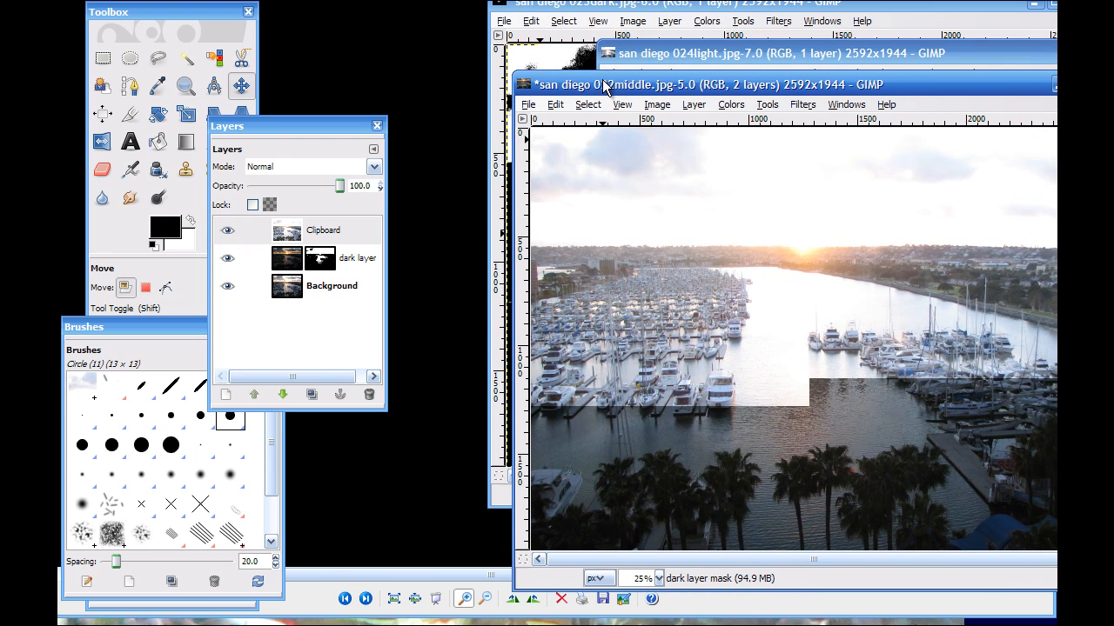
# Step: Desaturate san diego 024light.jpg with the shade of gray based on Average and invert its tones
pyautogui.moveTo(652, 55); pyautogui.dragTo(477, 30)
pyautogui.hotkey('ctrl', 'a')
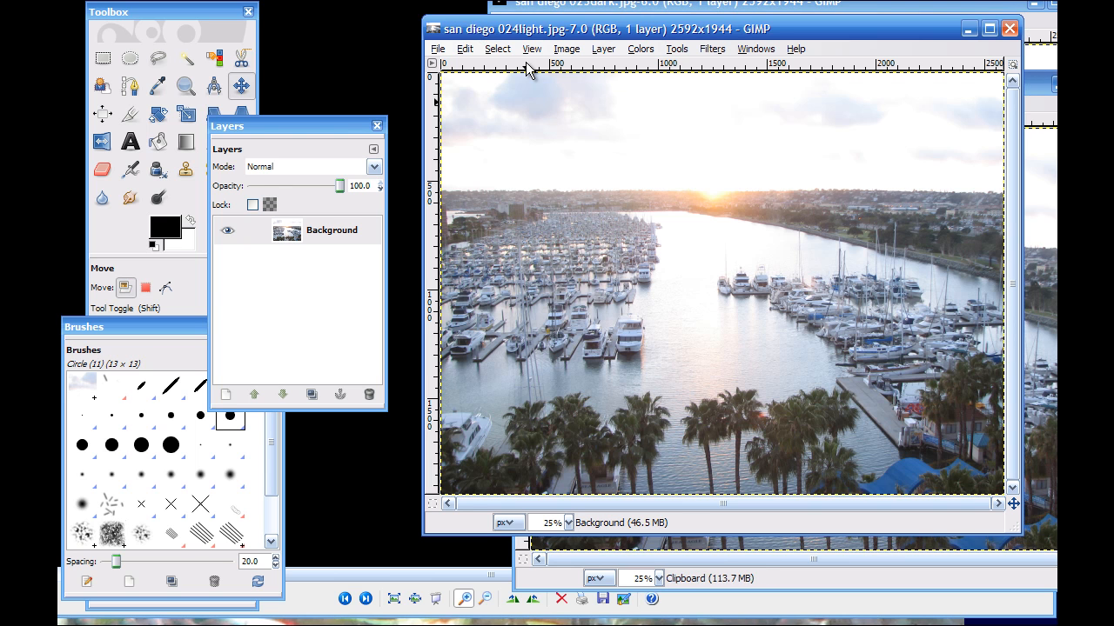
pyautogui.click(638, 53)
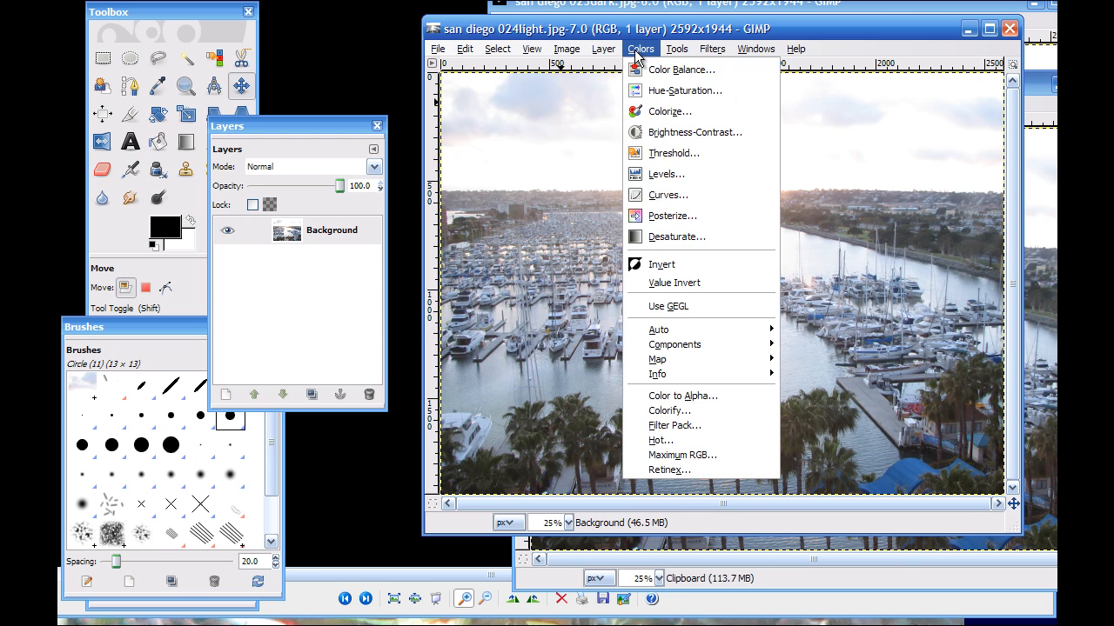
pyautogui.click(653, 237)
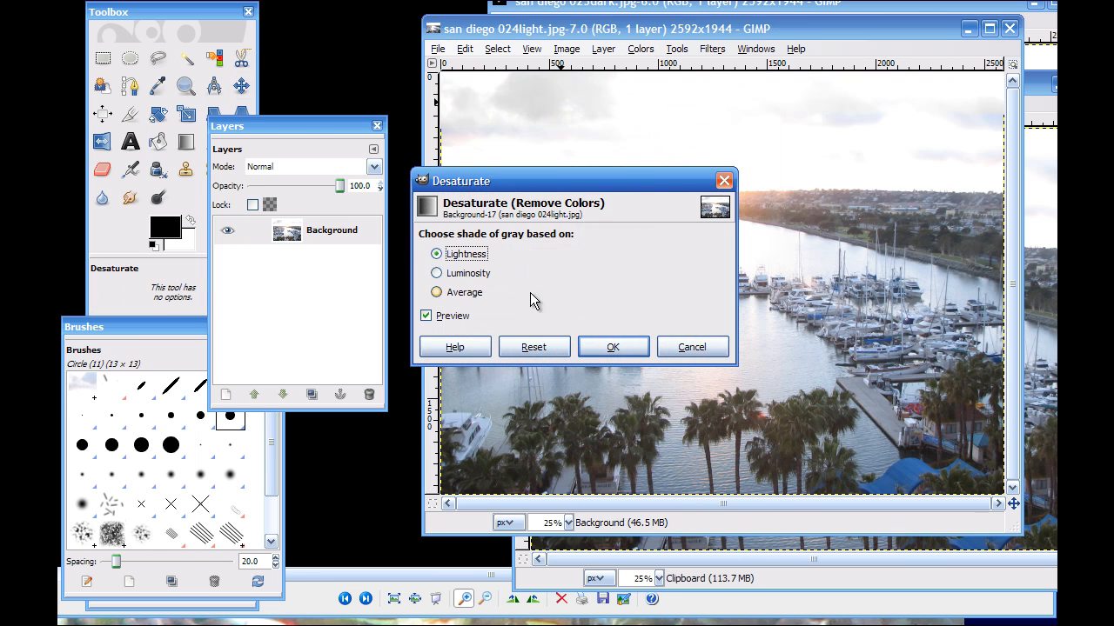
pyautogui.click(438, 293)
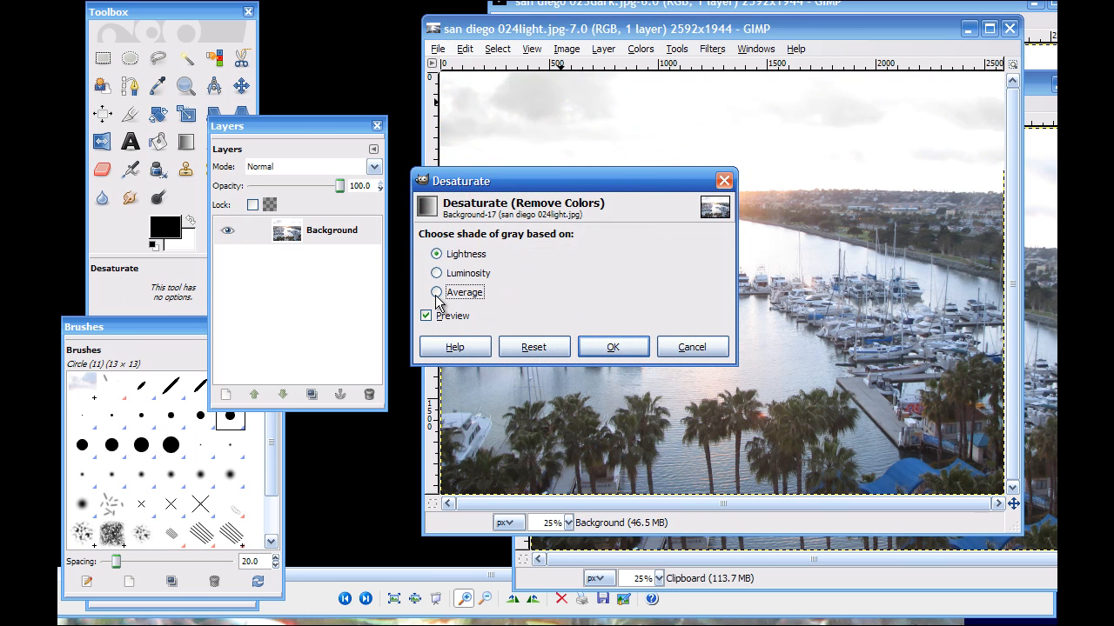
pyautogui.click(611, 348)
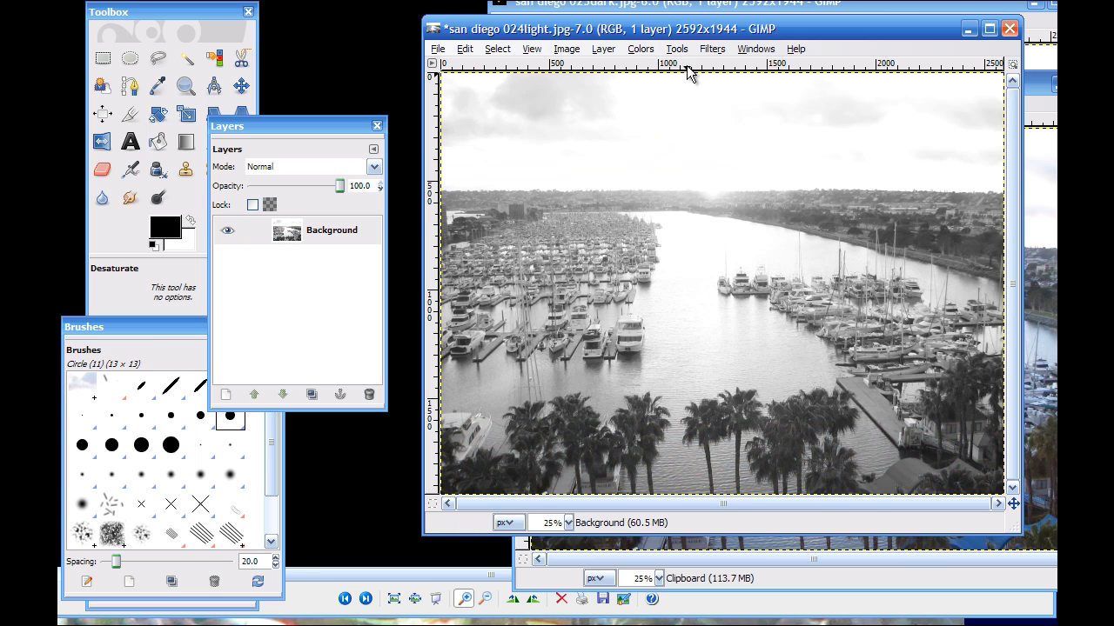
pyautogui.click(642, 50)
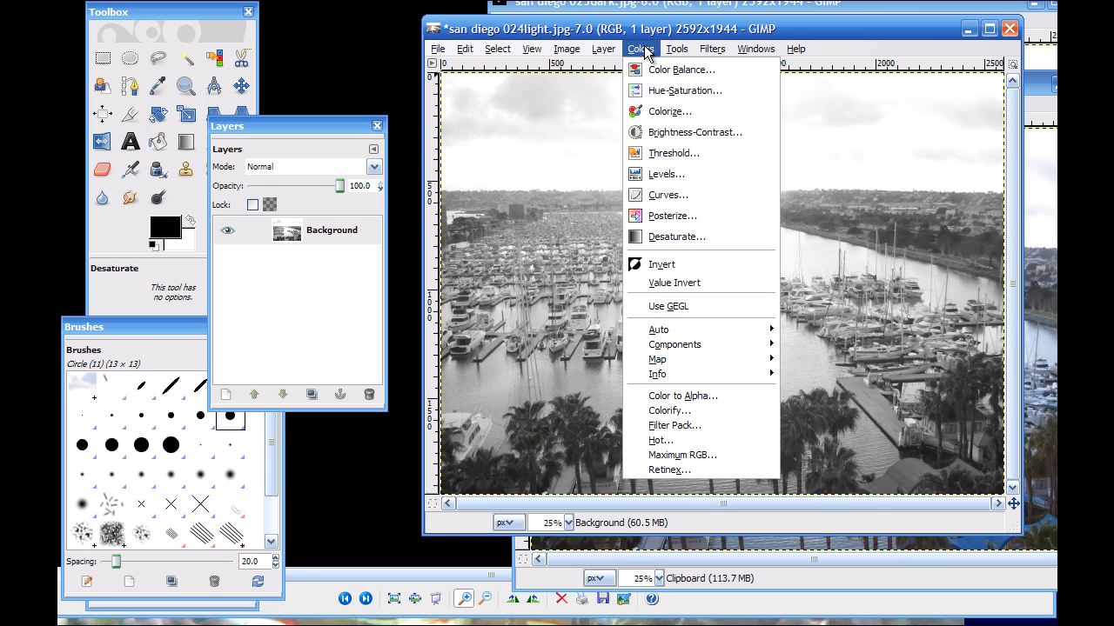
pyautogui.click(654, 266)
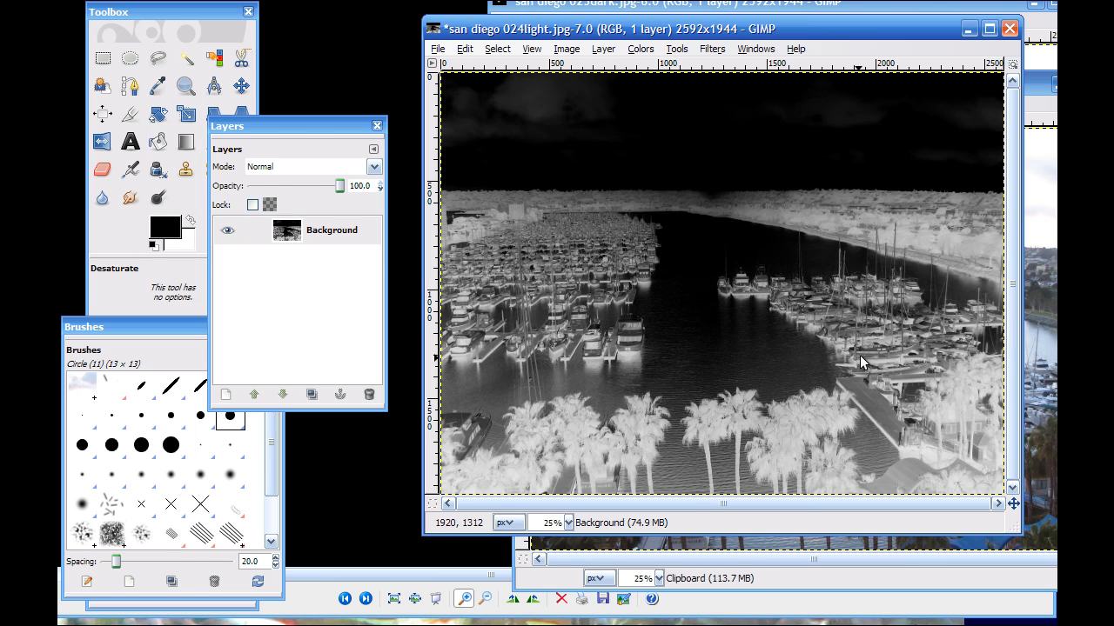
# Step: Apply a gentle S-shaped Value curve to the inverted san diego 024light.jpg, darkening shadows and brightening highlights, and copy the image
pyautogui.click(640, 50)
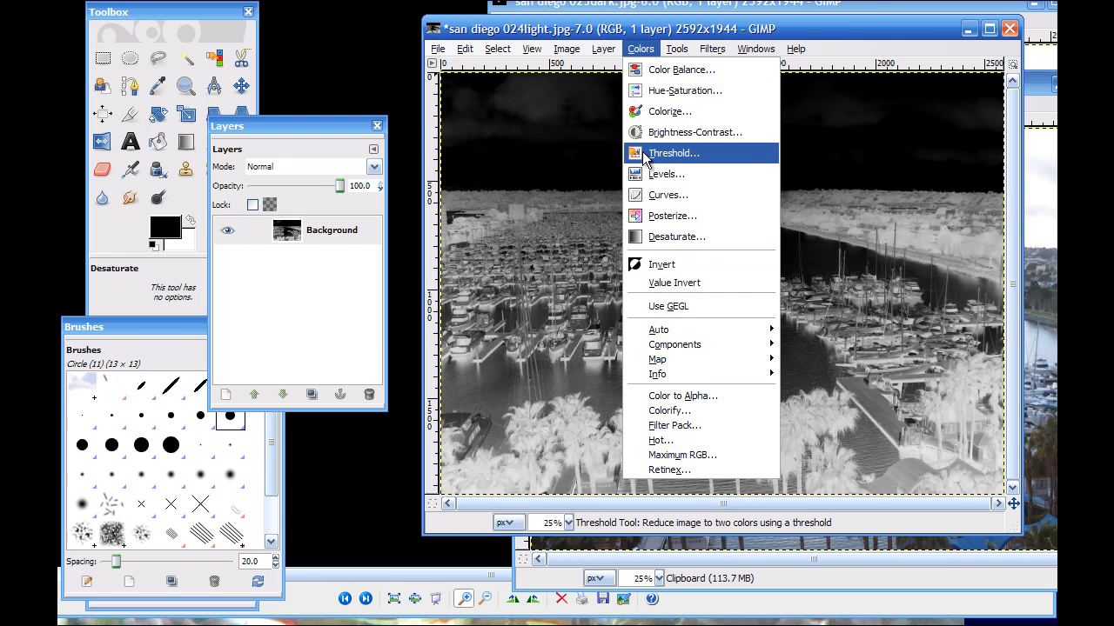
pyautogui.click(654, 197)
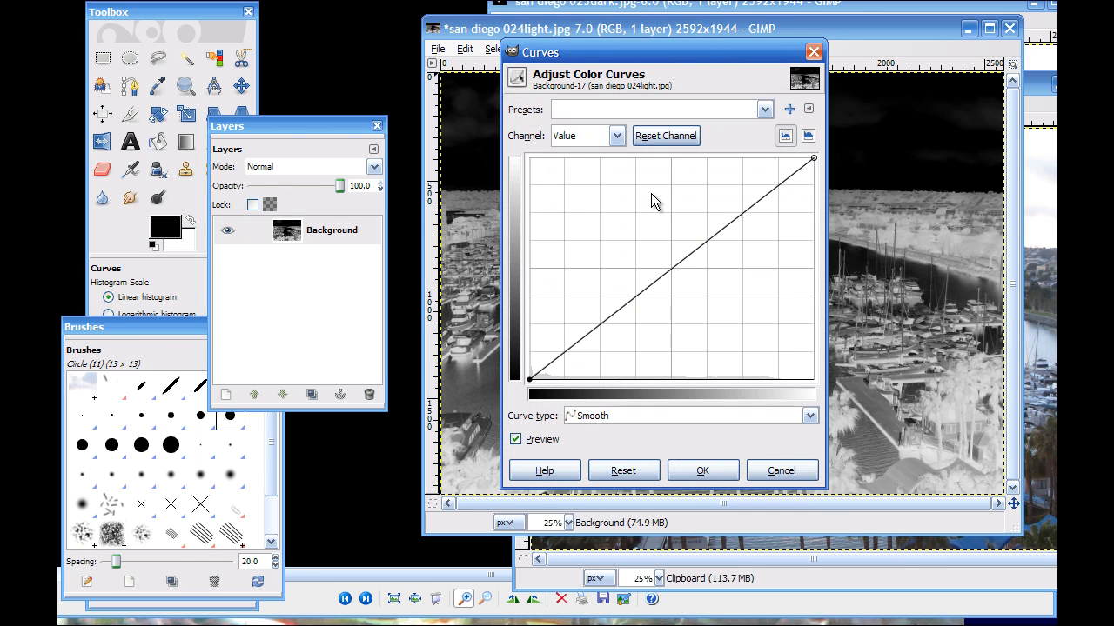
pyautogui.moveTo(595, 327)
pyautogui.mouseDown()
pyautogui.moveTo(601, 305)
pyautogui.moveTo(603, 341)
pyautogui.mouseUp()
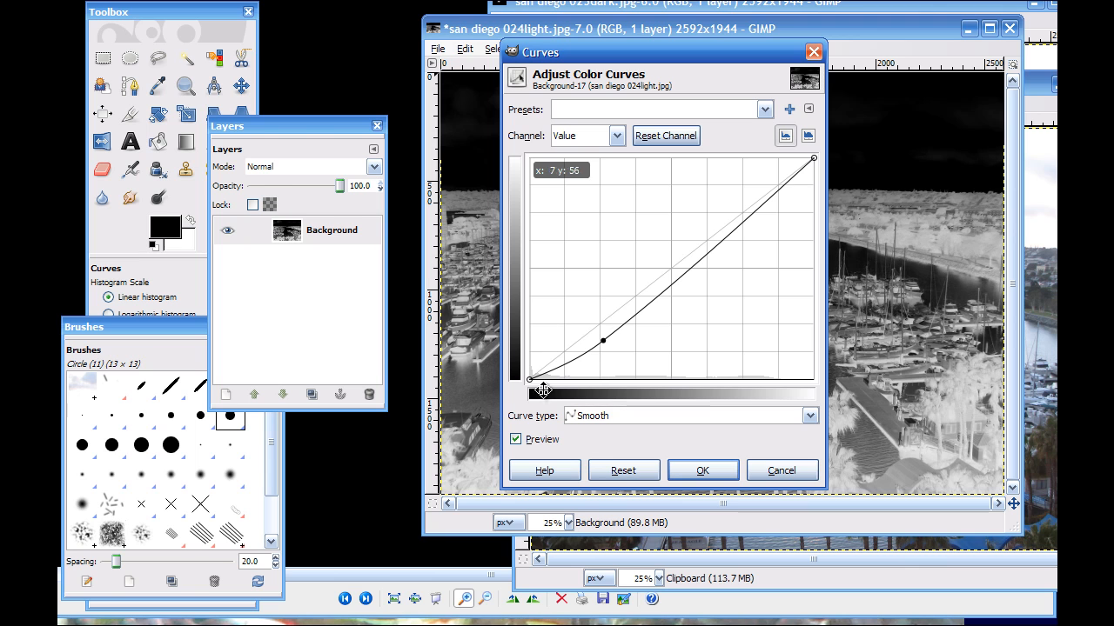
pyautogui.click(731, 233)
pyautogui.moveTo(728, 230); pyautogui.dragTo(716, 215)
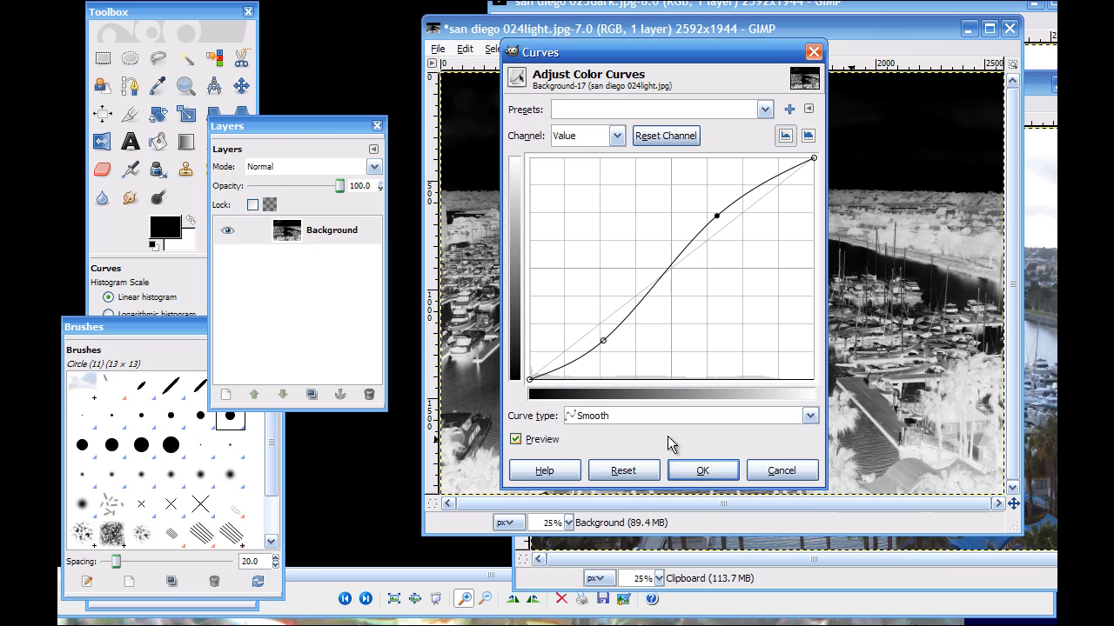
pyautogui.click(701, 473)
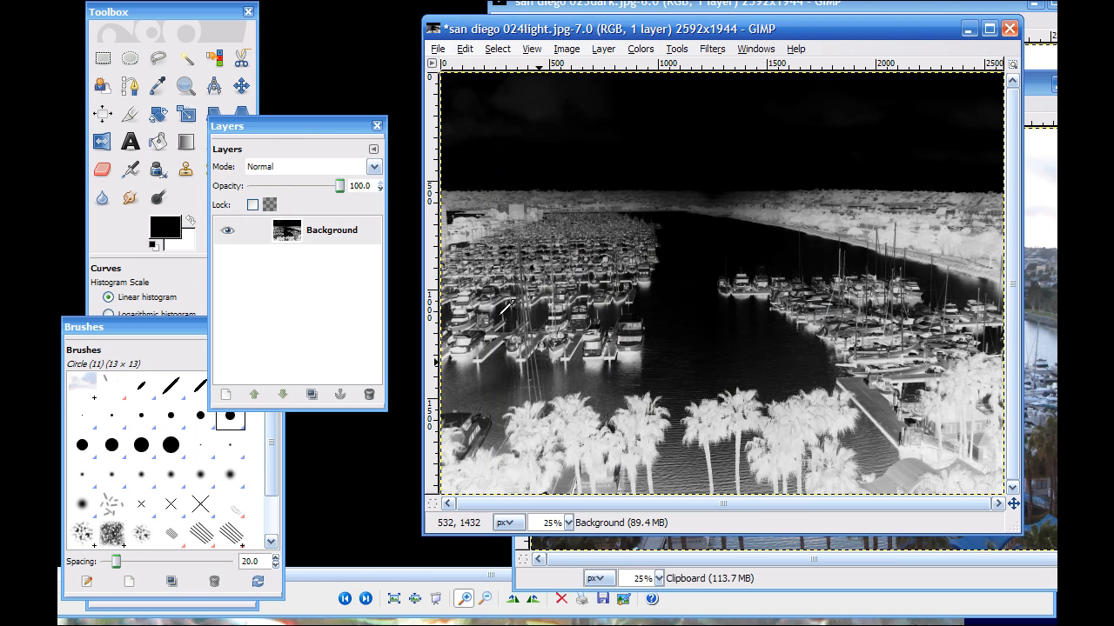
pyautogui.click(465, 50)
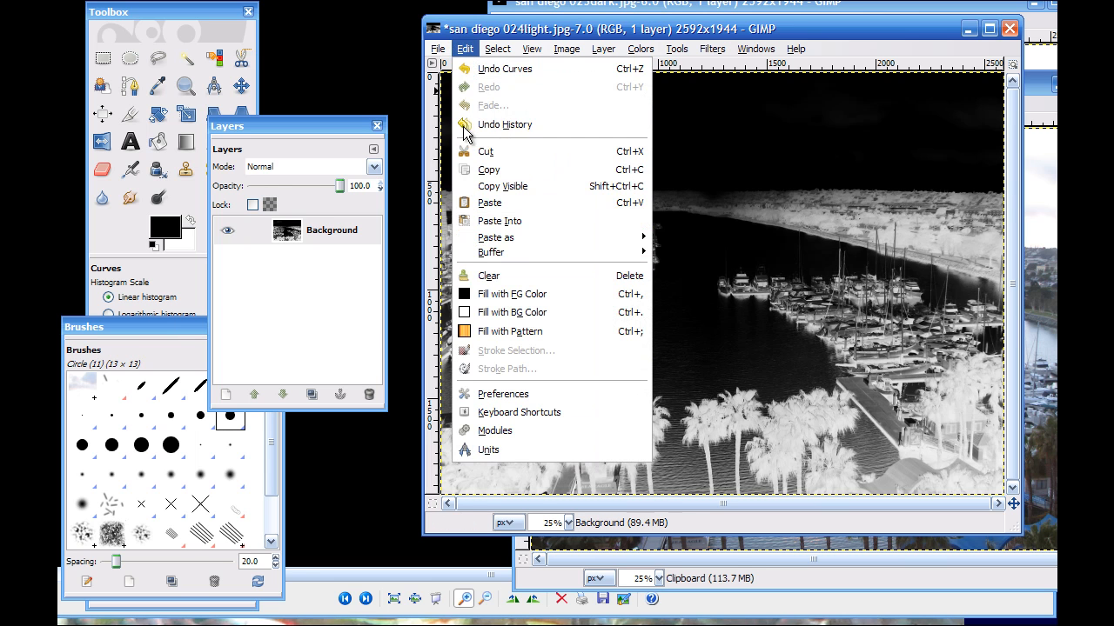
pyautogui.click(484, 171)
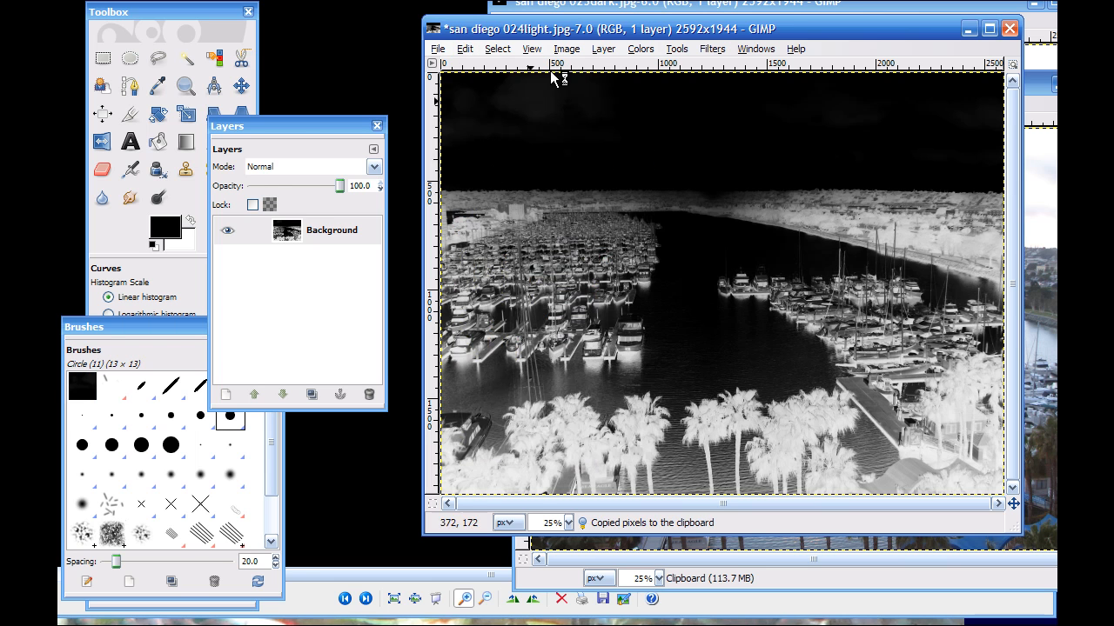
# Step: Return to san diego 022middle.jpg and add a black (full transparency) layer mask to the pasted light-exposure layer
pyautogui.moveTo(570, 21); pyautogui.dragTo(688, 3)
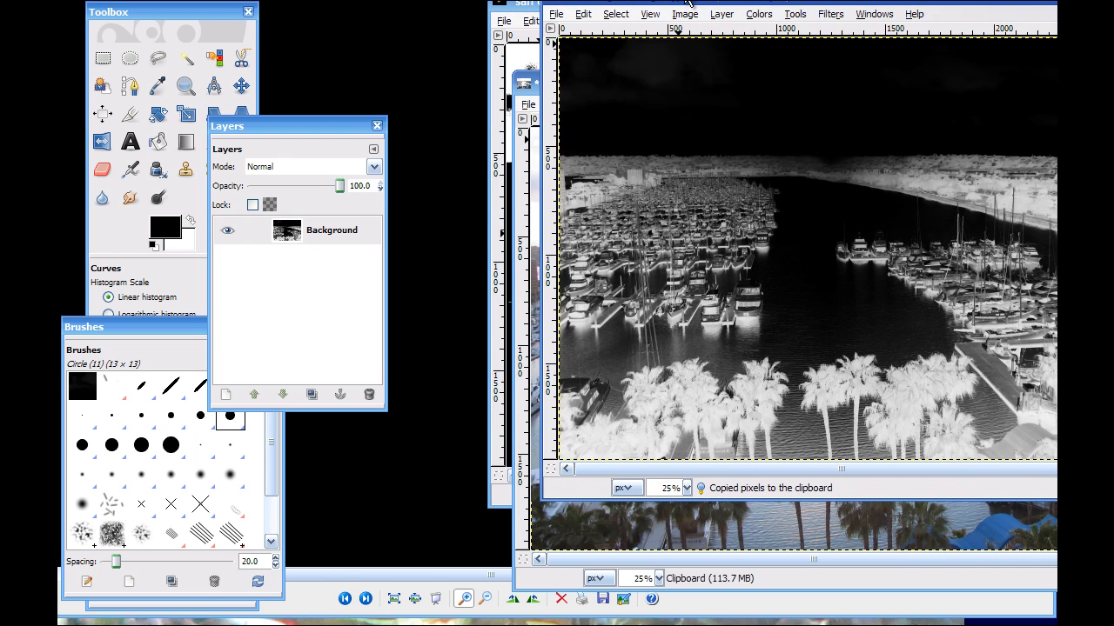
pyautogui.click(524, 83)
pyautogui.moveTo(592, 80); pyautogui.dragTo(547, 54)
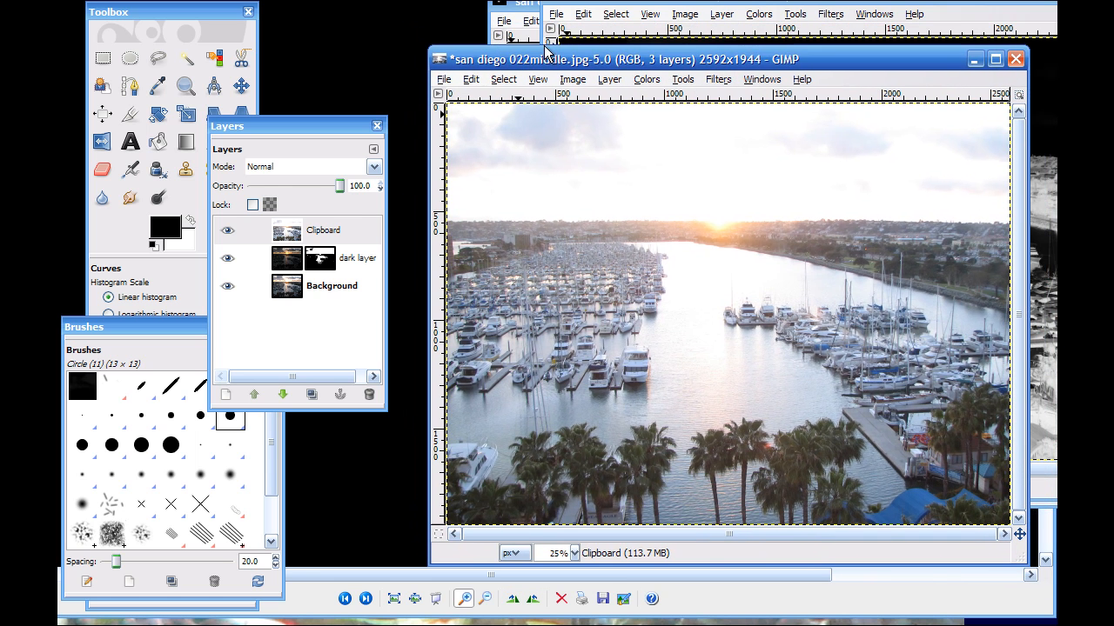
pyautogui.click(324, 235)
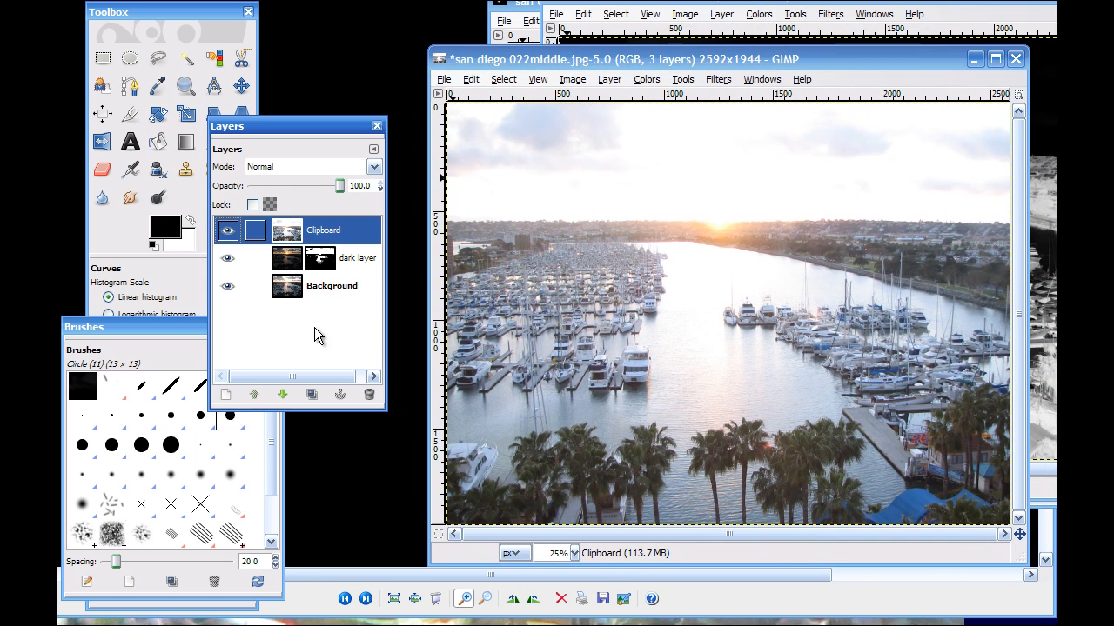
pyautogui.rightClick(325, 234)
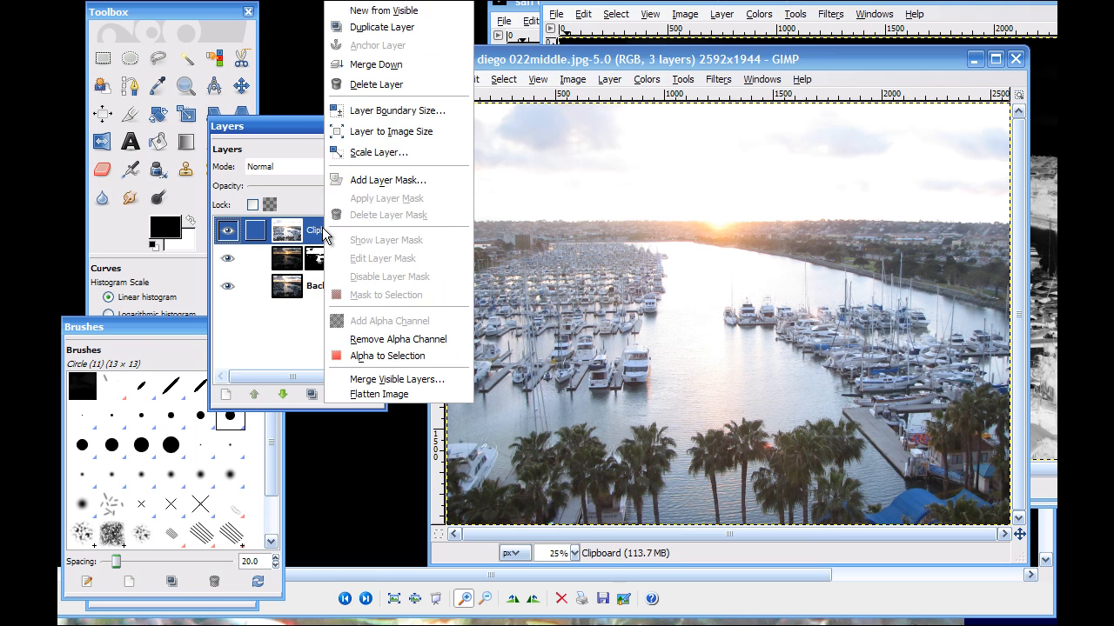
pyautogui.click(372, 180)
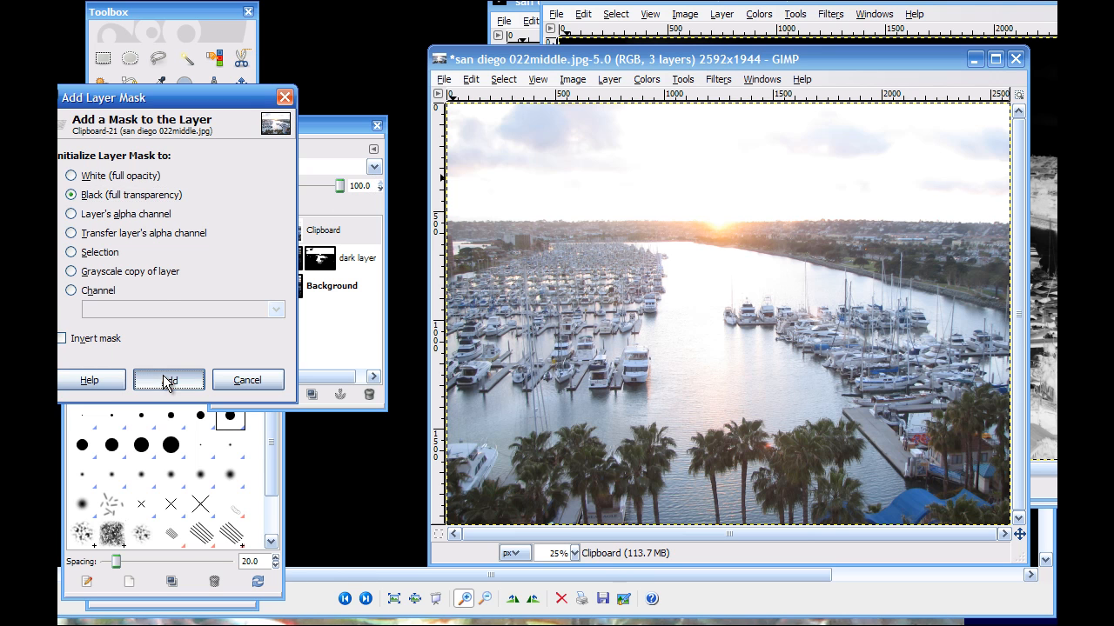
pyautogui.click(165, 381)
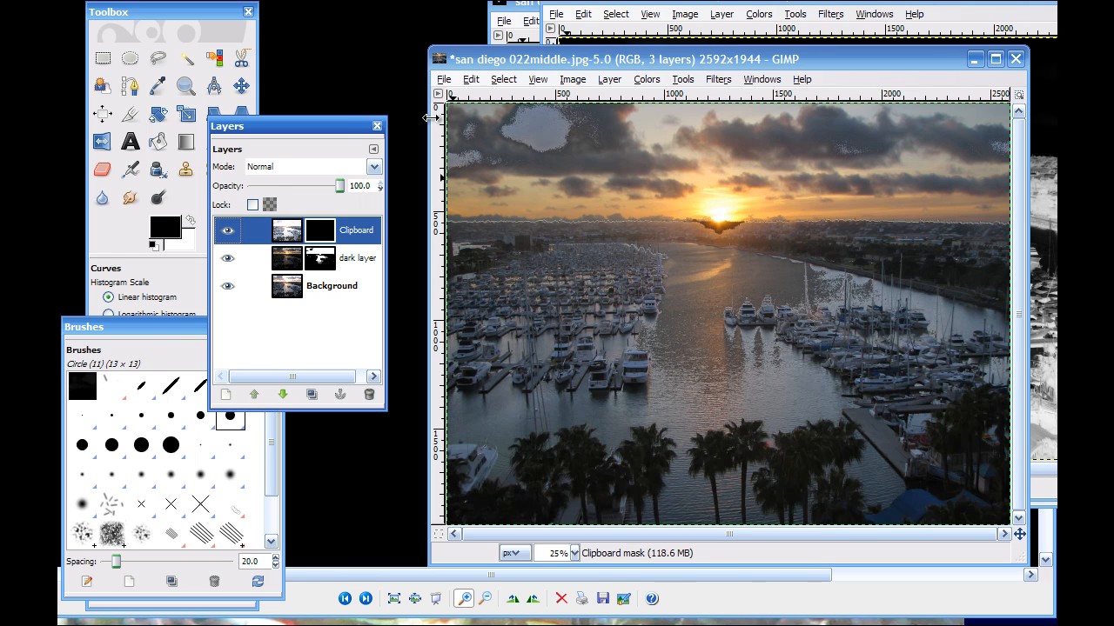
# Step: Paste the copied inverted black-and-white image into the light-exposure layer's mask and anchor it
pyautogui.click(473, 82)
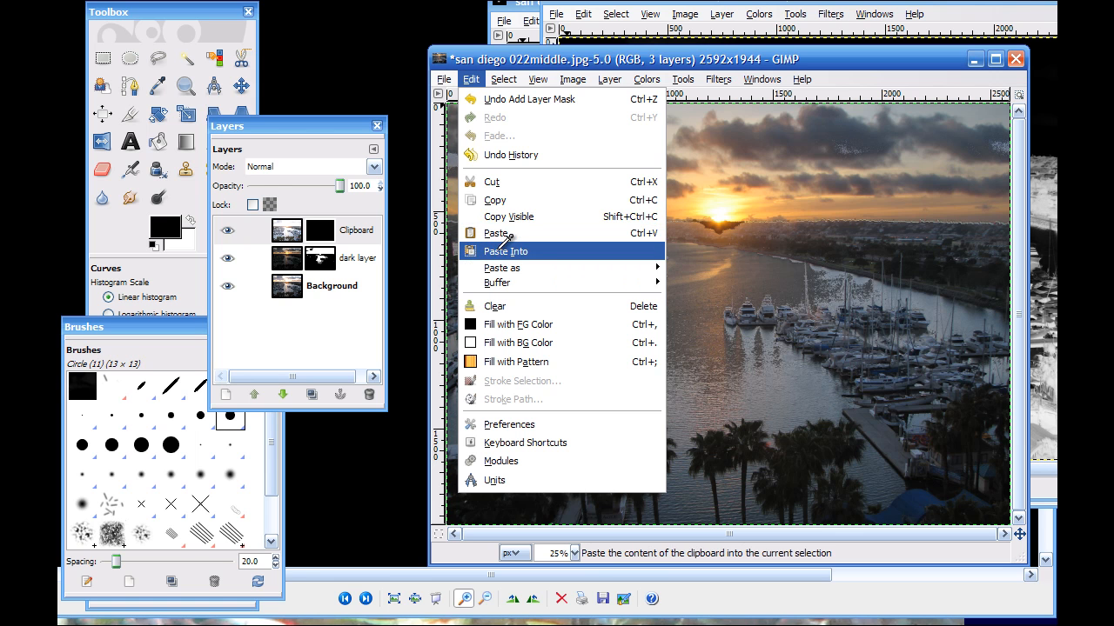
pyautogui.click(506, 237)
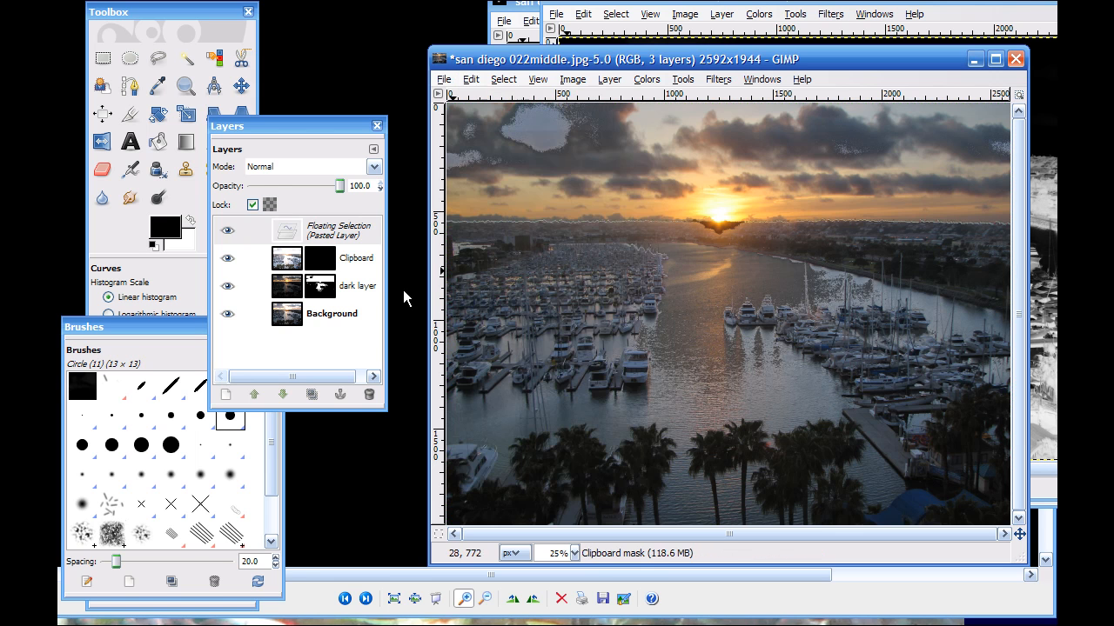
pyautogui.click(339, 396)
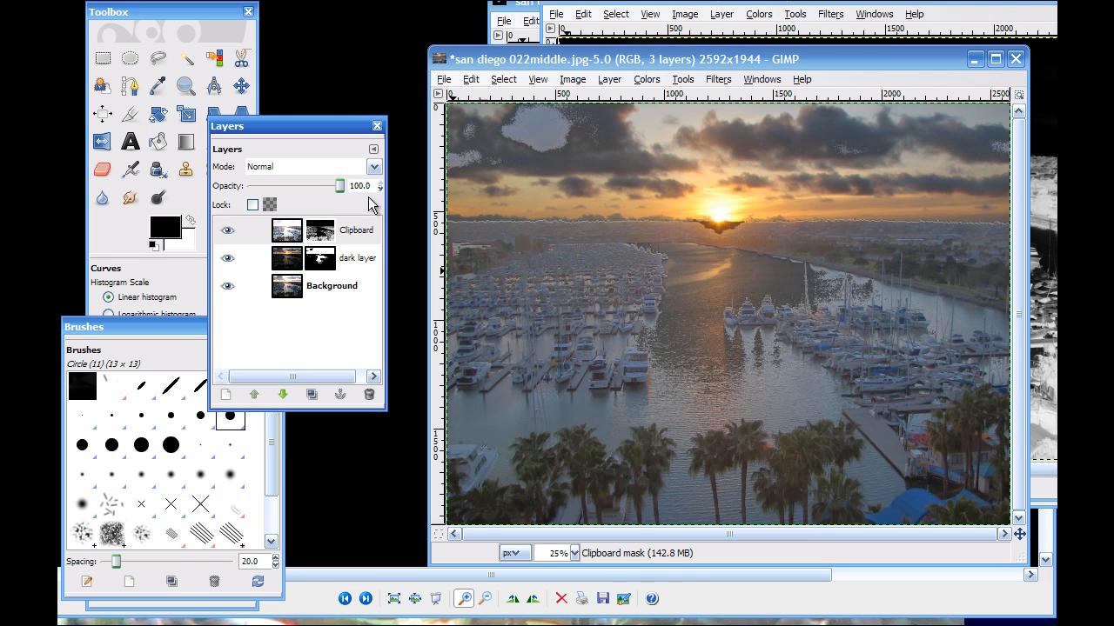
# Step: Lower the light-exposure layer's opacity to about 58 and the dark layer's opacity to 50.5
pyautogui.moveTo(340, 187); pyautogui.dragTo(306, 192)
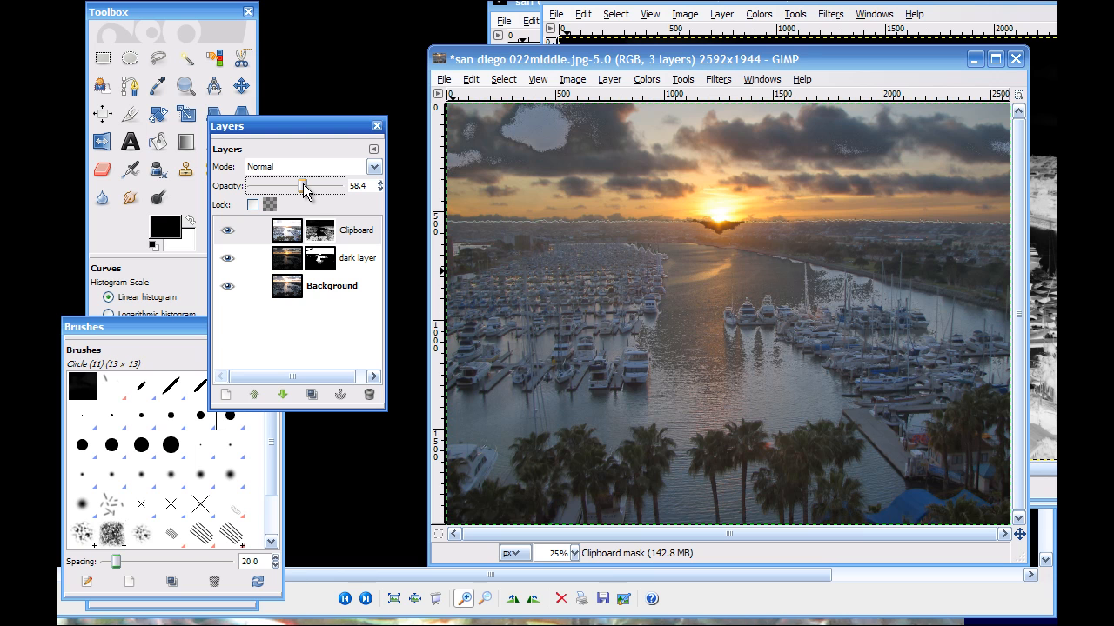
pyautogui.moveTo(304, 192); pyautogui.dragTo(299, 189)
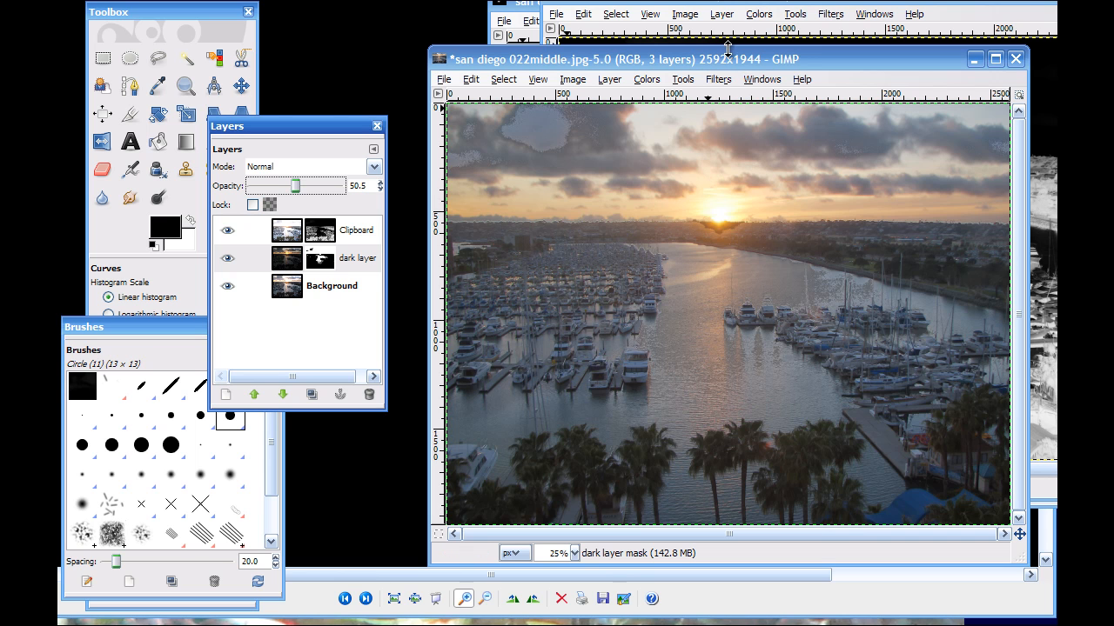
# Step: Bring san diego 023dark.jpg into view and undo its Threshold adjustment
pyautogui.moveTo(730, 65); pyautogui.dragTo(724, 181)
pyautogui.moveTo(719, 2); pyautogui.dragTo(728, 69)
pyautogui.moveTo(695, 0); pyautogui.dragTo(695, 5)
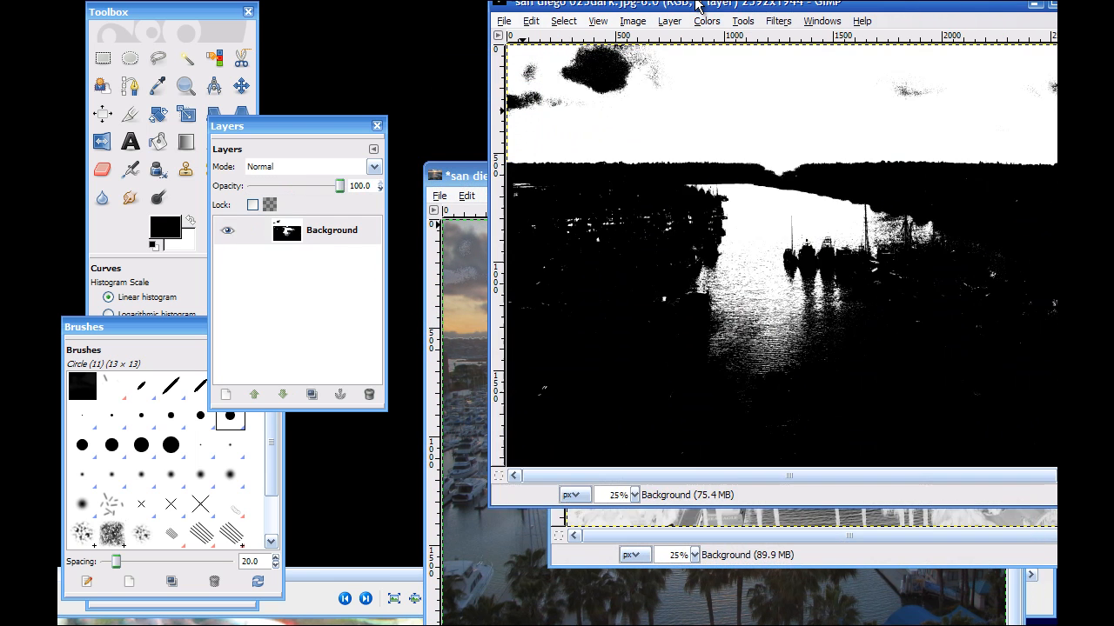
pyautogui.click(532, 22)
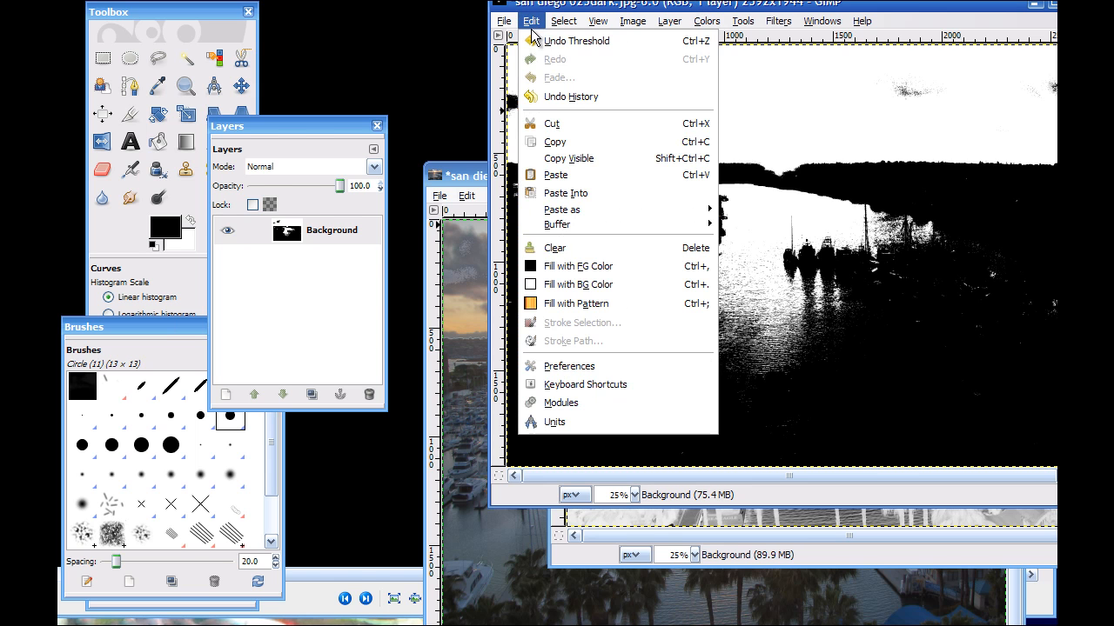
pyautogui.click(549, 41)
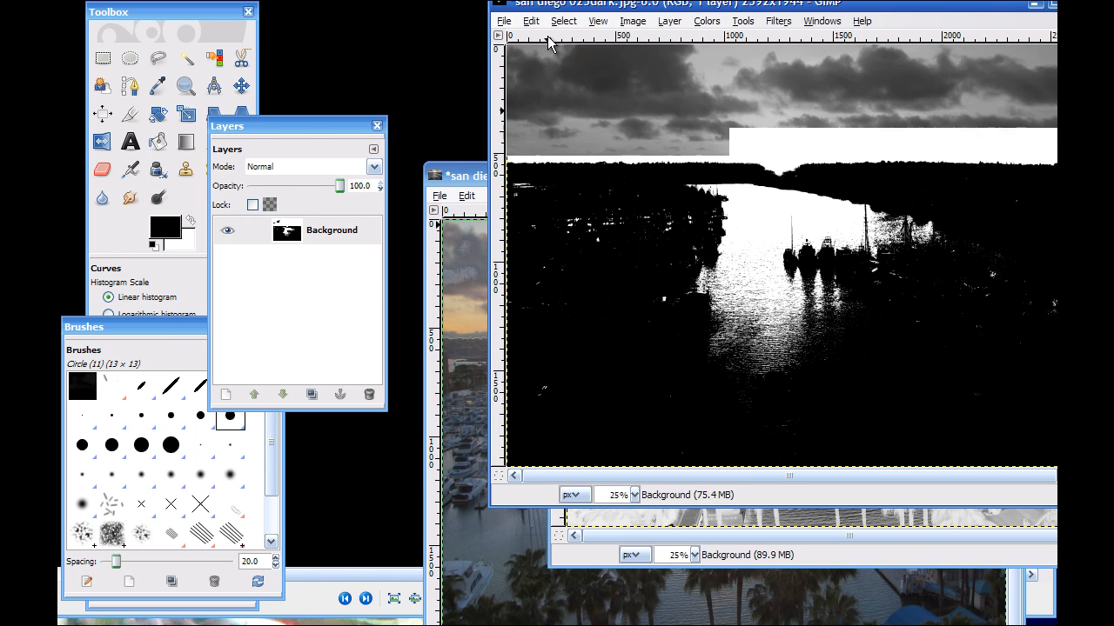
# Step: Apply an S-shaped Value curve to the black-and-white san diego 023dark.jpg, strongly brightening the highlights and darkening the shadows
pyautogui.moveTo(703, 6); pyautogui.dragTo(606, 7)
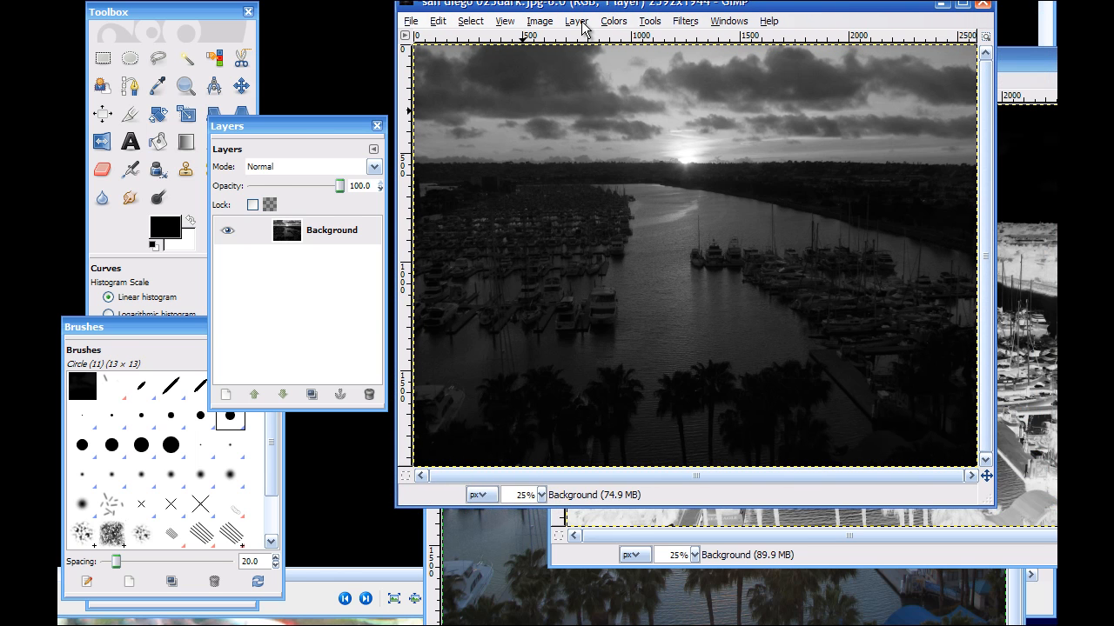
pyautogui.click(612, 22)
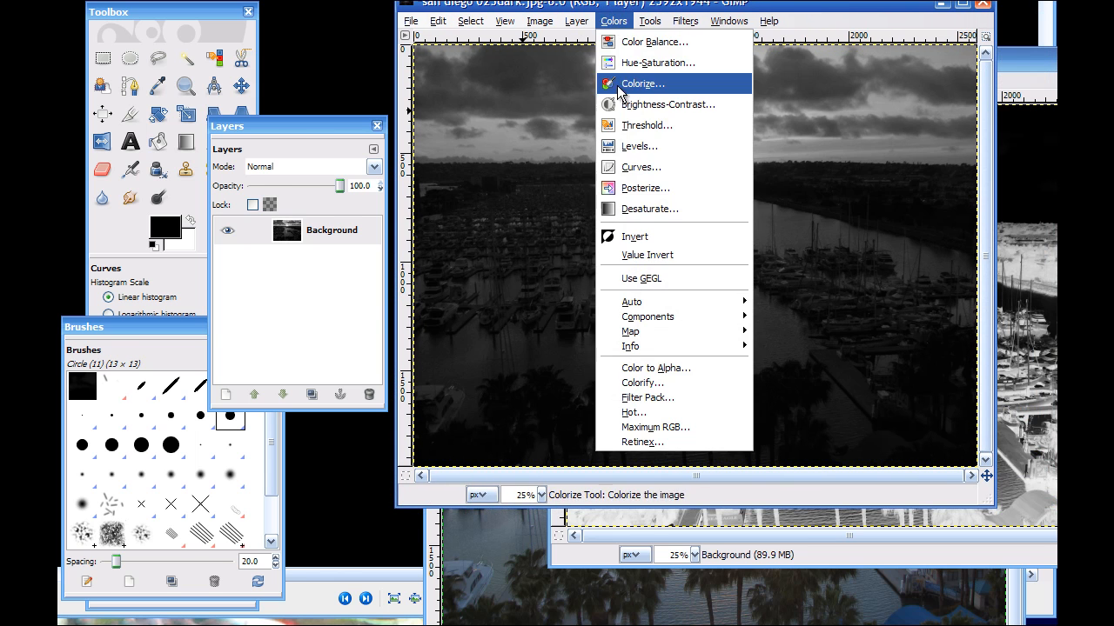
pyautogui.click(628, 167)
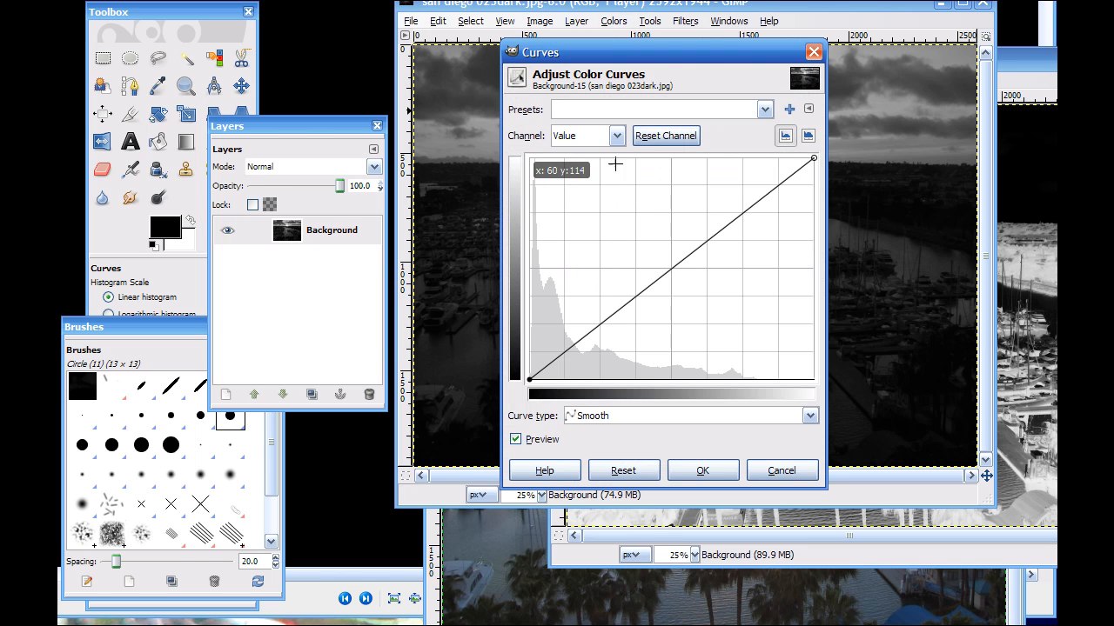
pyautogui.moveTo(625, 57); pyautogui.dragTo(550, 96)
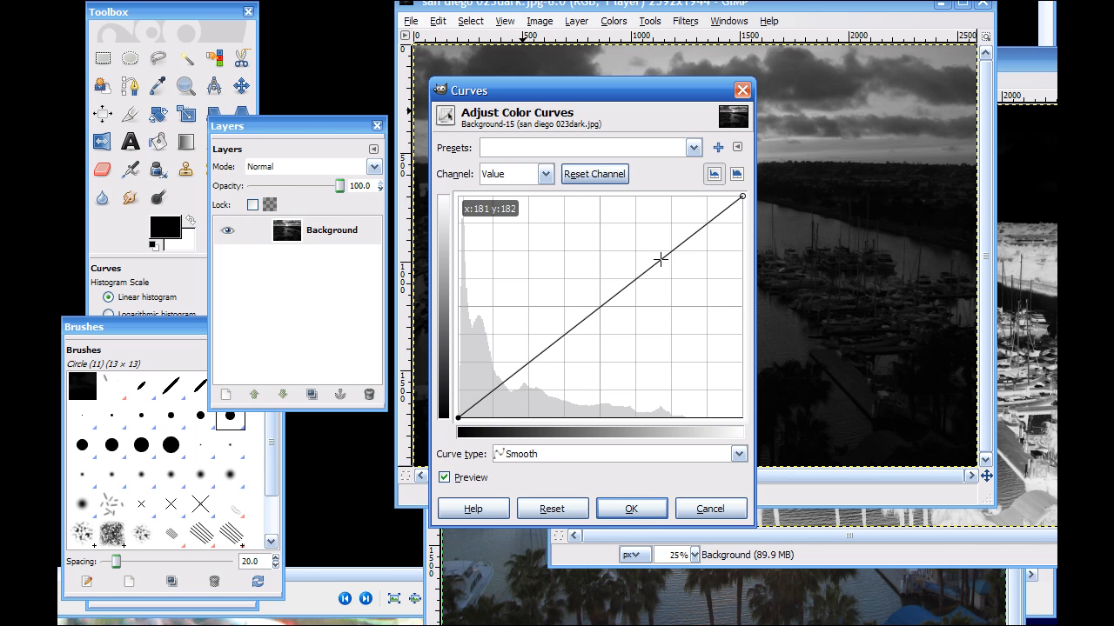
pyautogui.moveTo(656, 252); pyautogui.dragTo(629, 218)
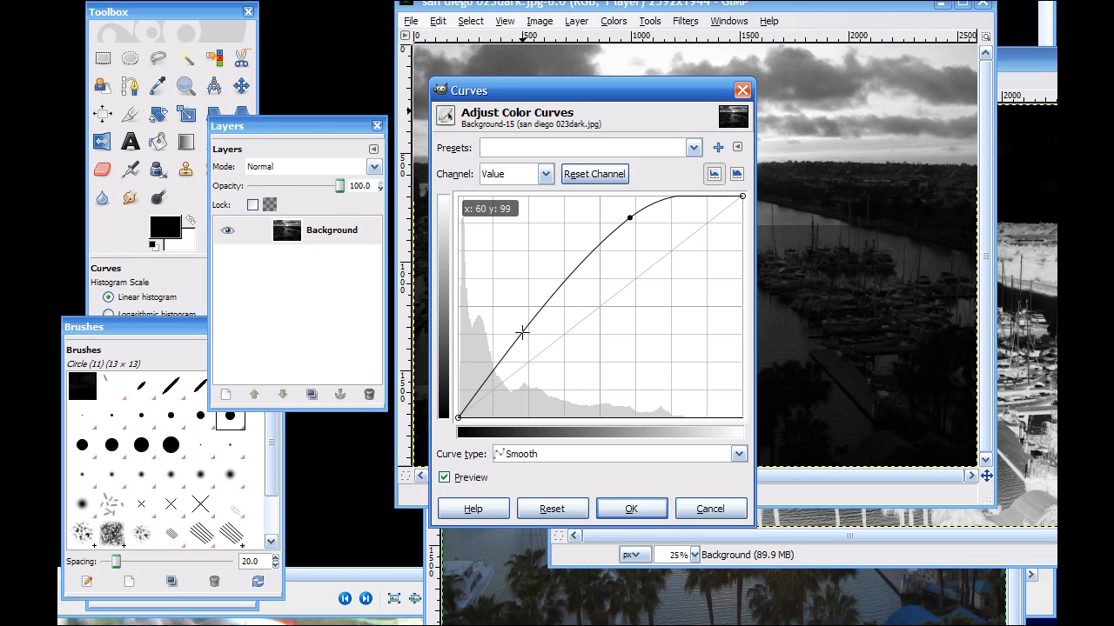
pyautogui.moveTo(512, 342); pyautogui.dragTo(530, 360)
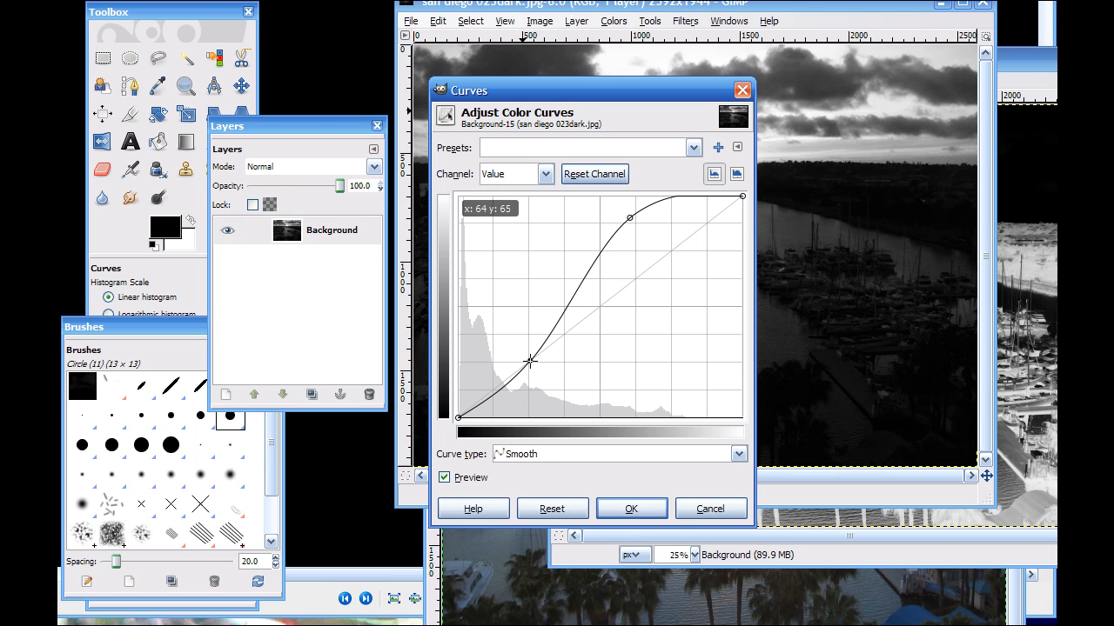
pyautogui.moveTo(530, 361); pyautogui.dragTo(537, 368)
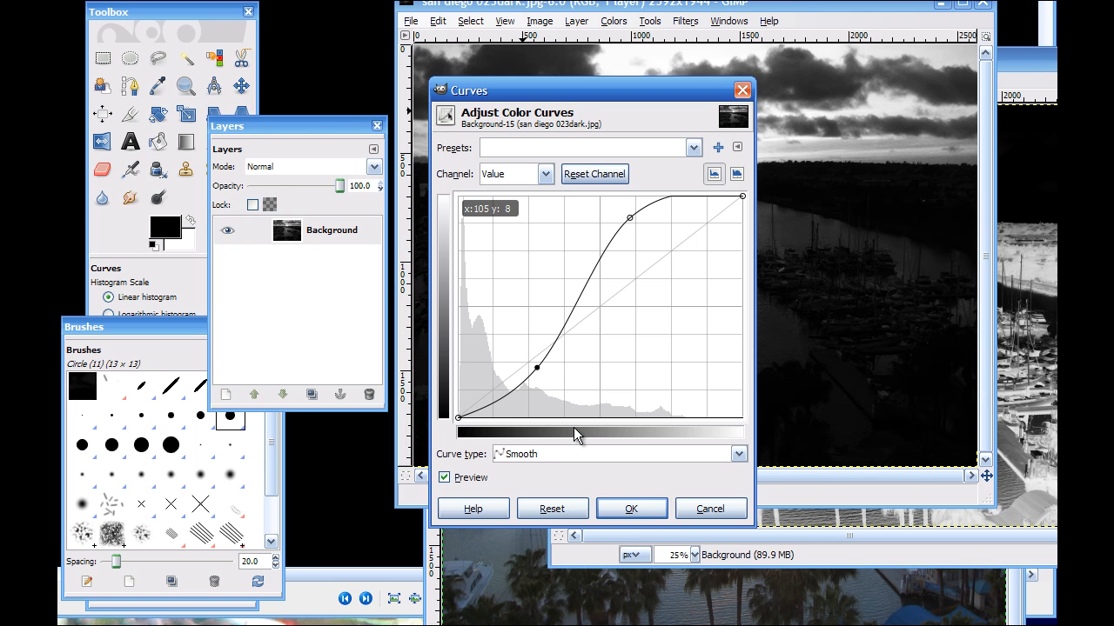
pyautogui.click(626, 508)
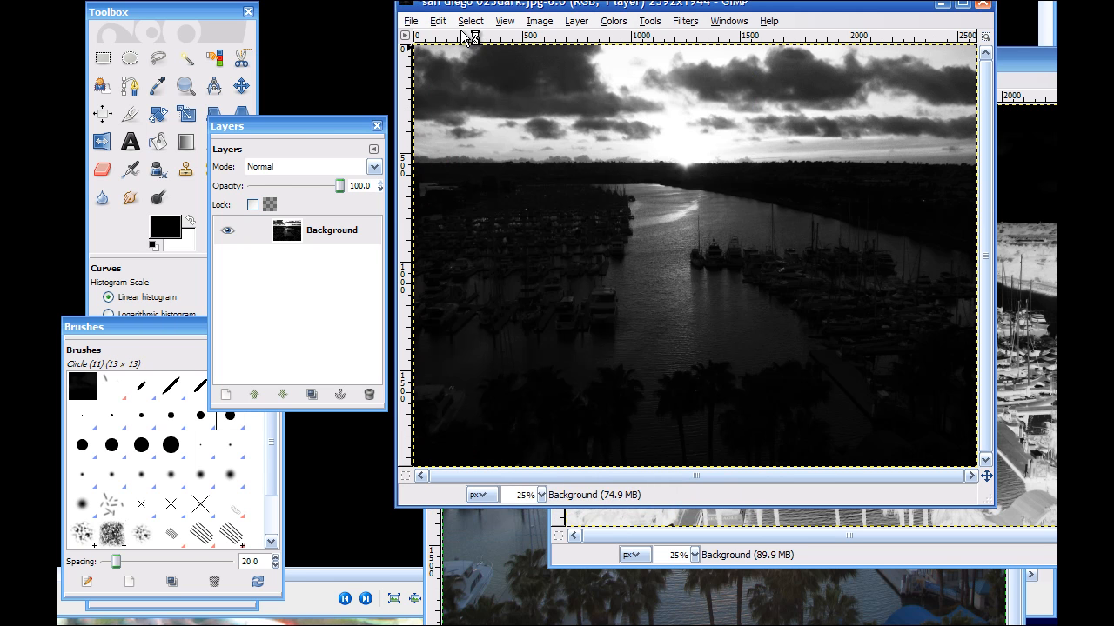
# Step: Copy the curve-adjusted san diego 023dark.jpg and bring san diego 022middle.jpg into view
pyautogui.moveTo(467, 7); pyautogui.dragTo(499, 44)
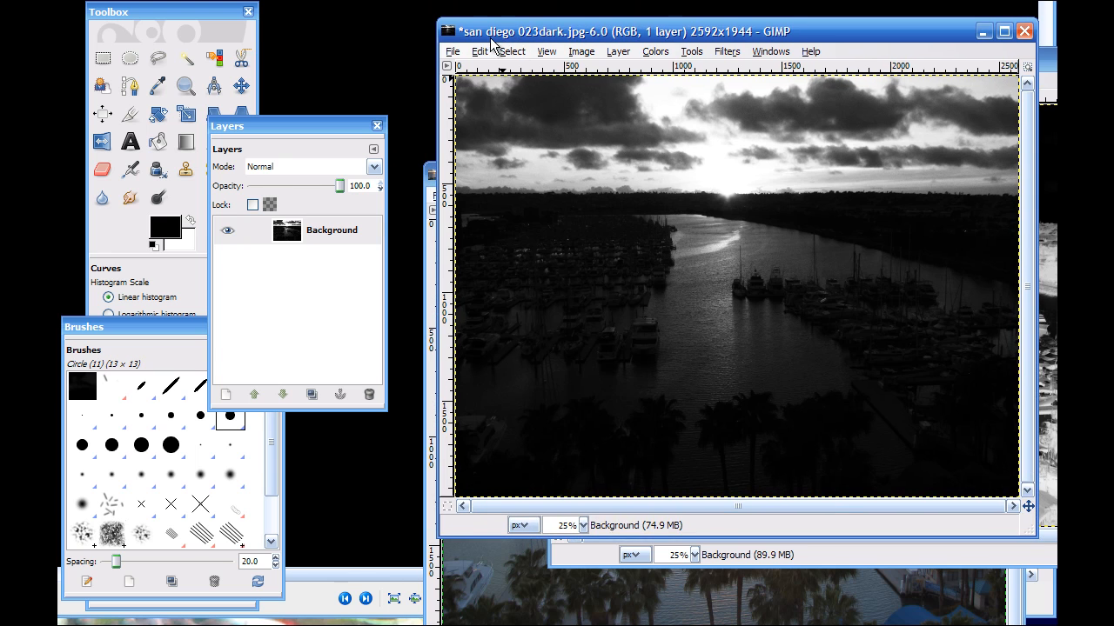
pyautogui.click(479, 51)
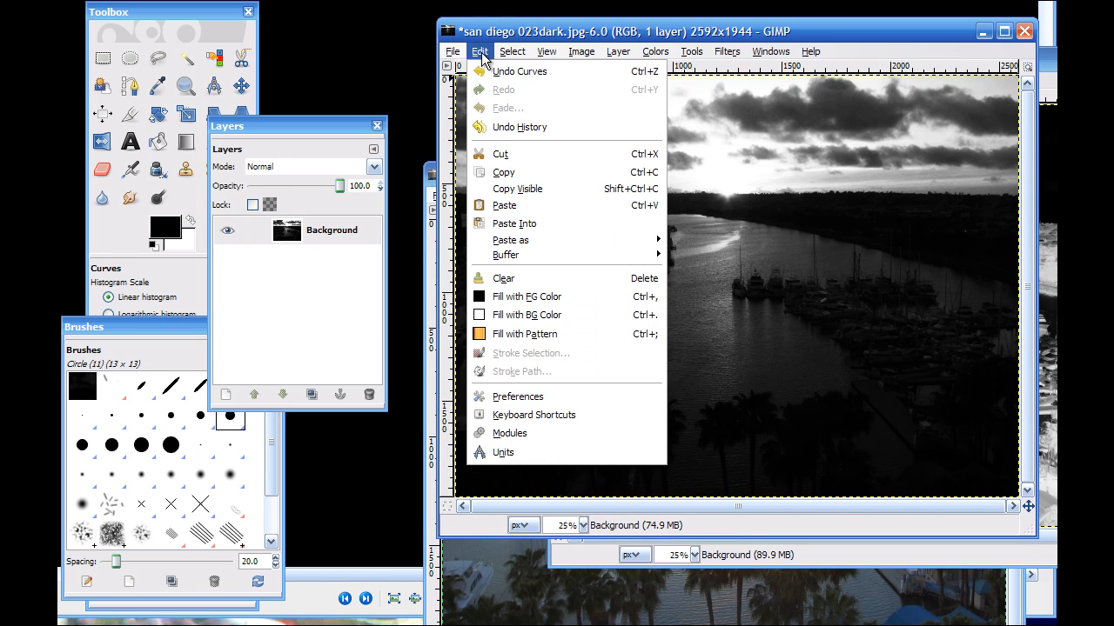
pyautogui.click(513, 168)
pyautogui.moveTo(595, 33); pyautogui.dragTo(590, 256)
pyautogui.moveTo(509, 177); pyautogui.dragTo(500, 77)
# Step: Delete the existing layer mask from the dark layer
pyautogui.click(327, 259)
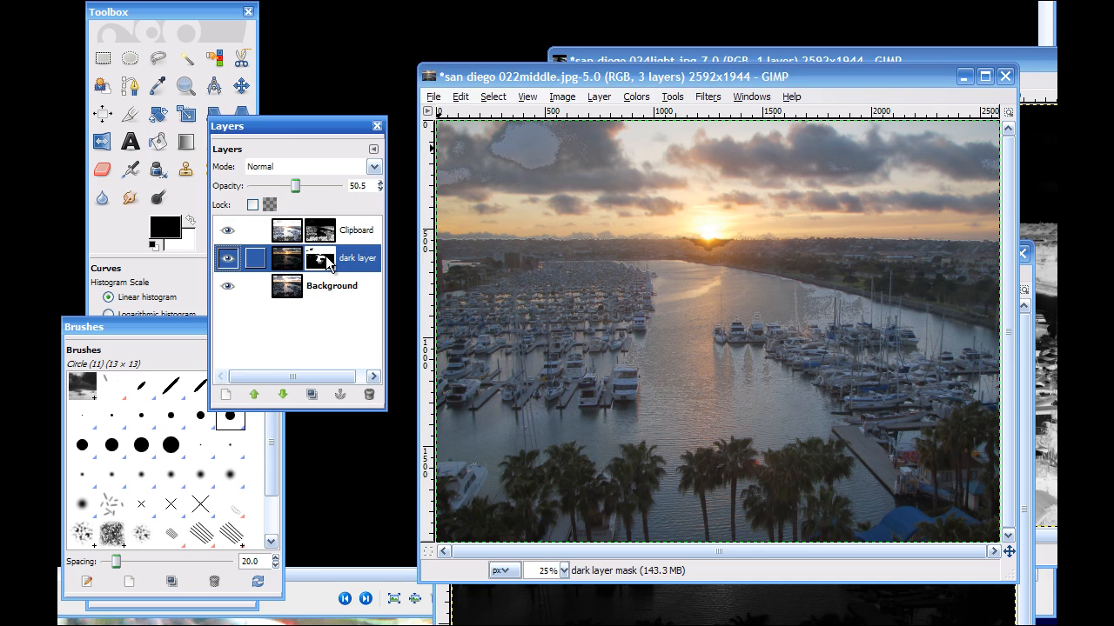
pyautogui.rightClick(329, 263)
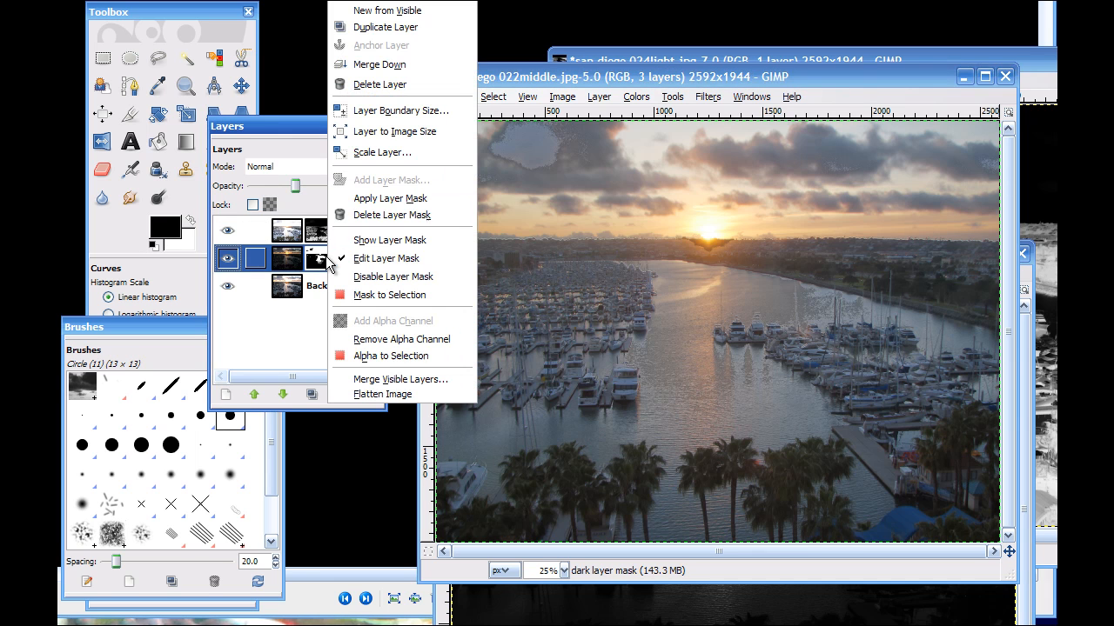
pyautogui.click(346, 259)
pyautogui.rightClick(332, 266)
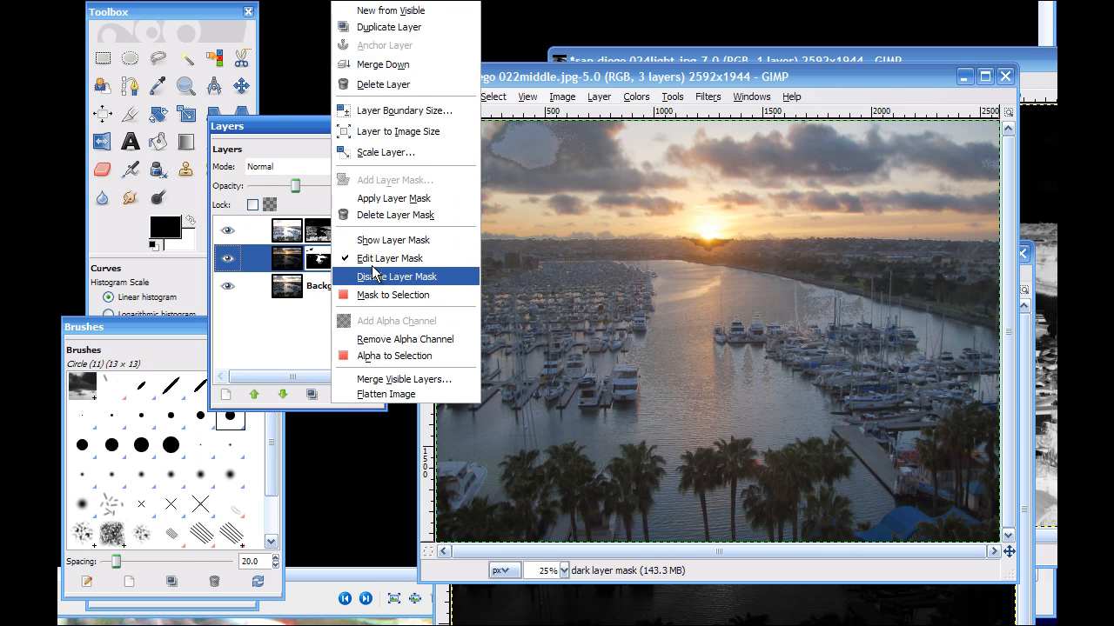
pyautogui.click(383, 215)
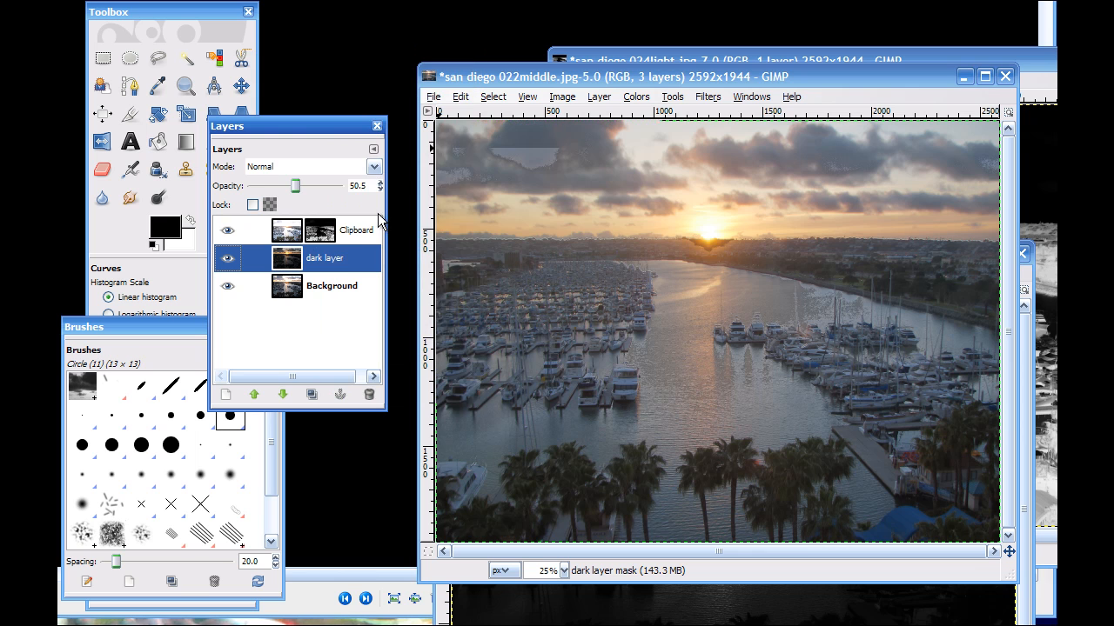
# Step: Add a new black (full transparency) layer mask to the dark layer
pyautogui.rightClick(329, 264)
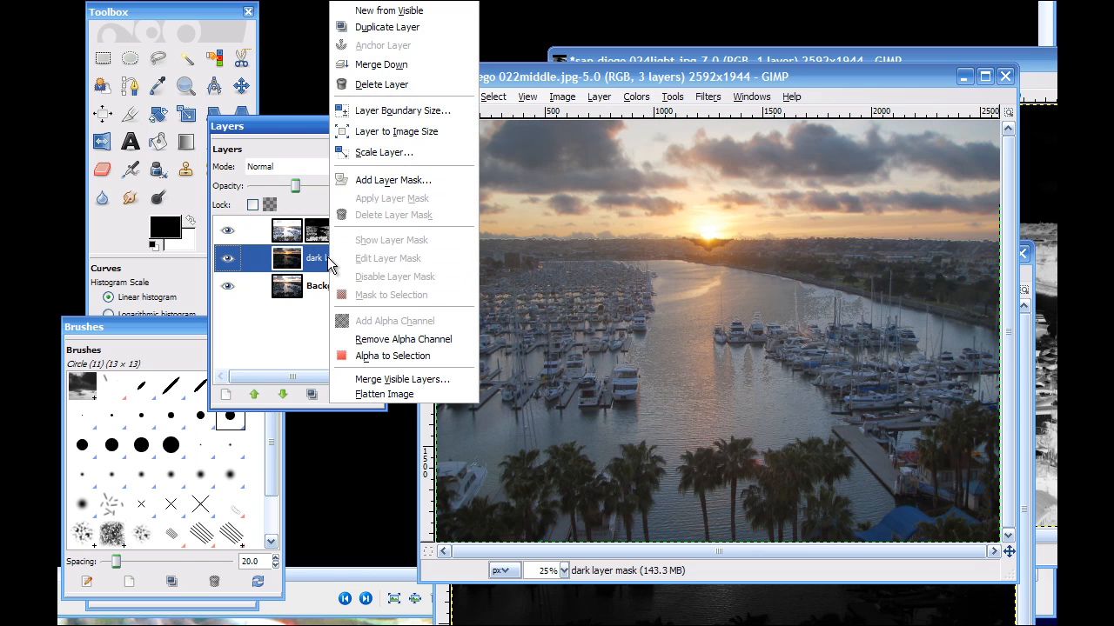
pyautogui.click(374, 180)
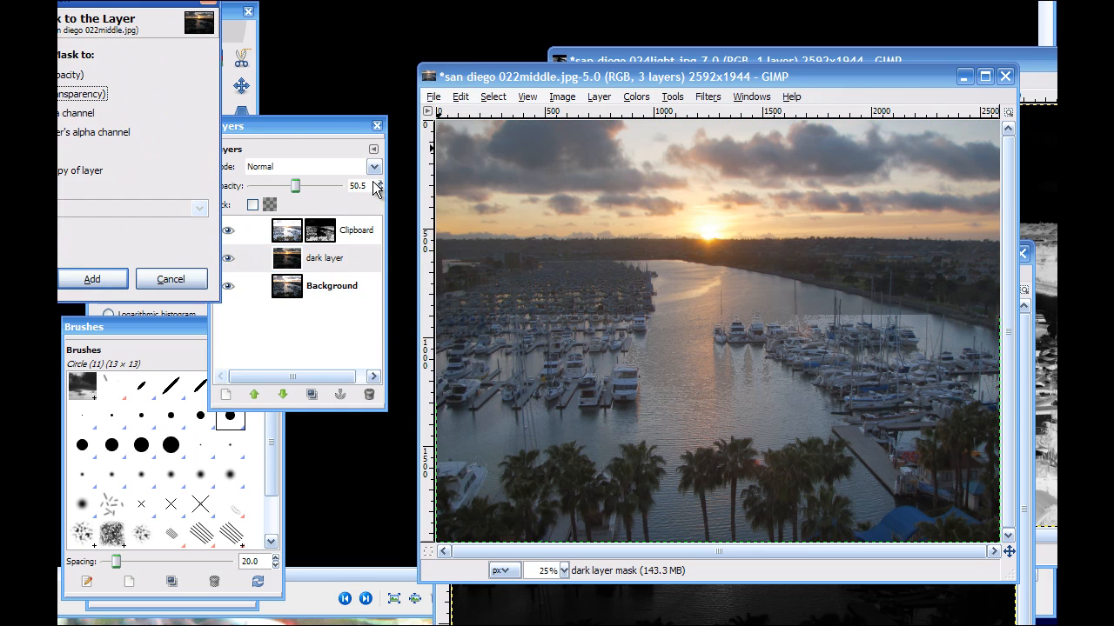
pyautogui.moveTo(135, 11); pyautogui.dragTo(275, 86)
pyautogui.click(230, 353)
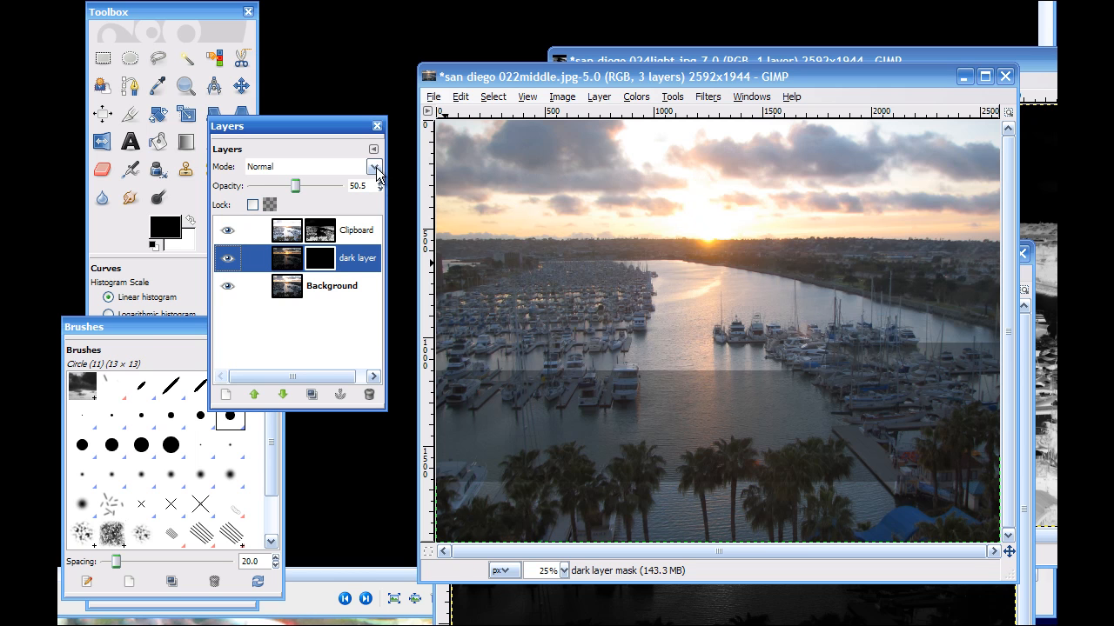
# Step: Paste the copied curve-adjusted dark image into the dark layer's new mask and anchor it
pyautogui.click(460, 96)
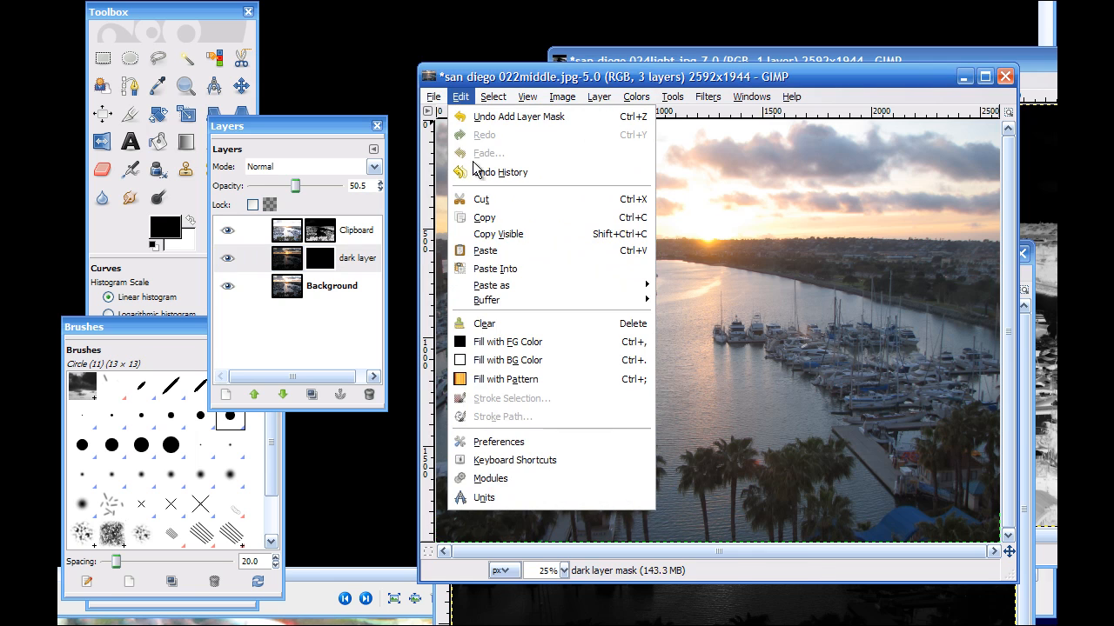
pyautogui.click(496, 268)
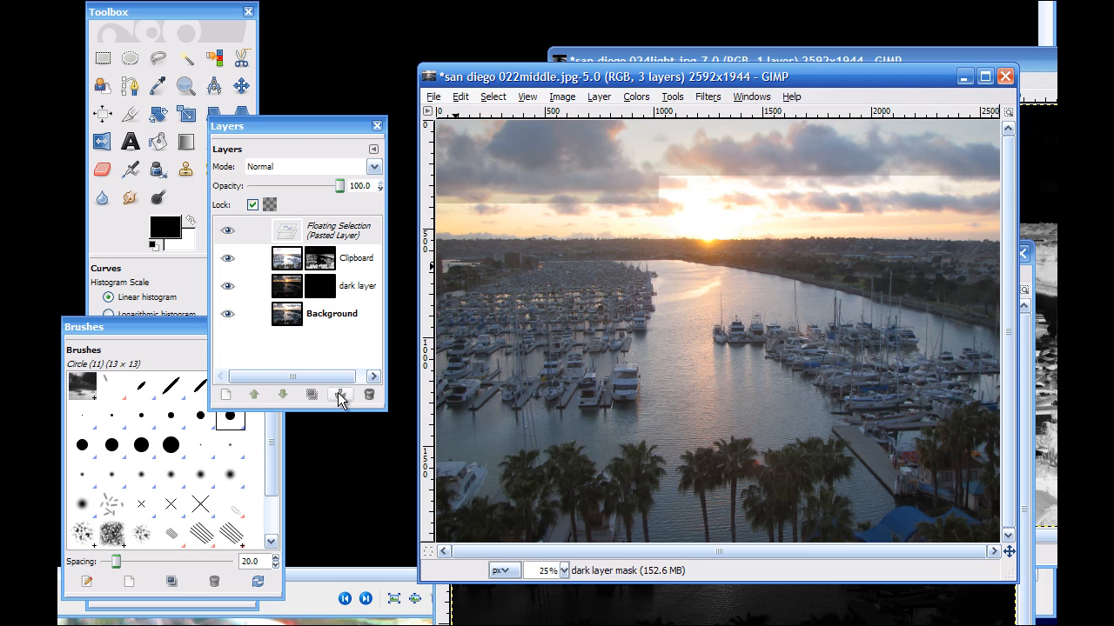
pyautogui.click(339, 394)
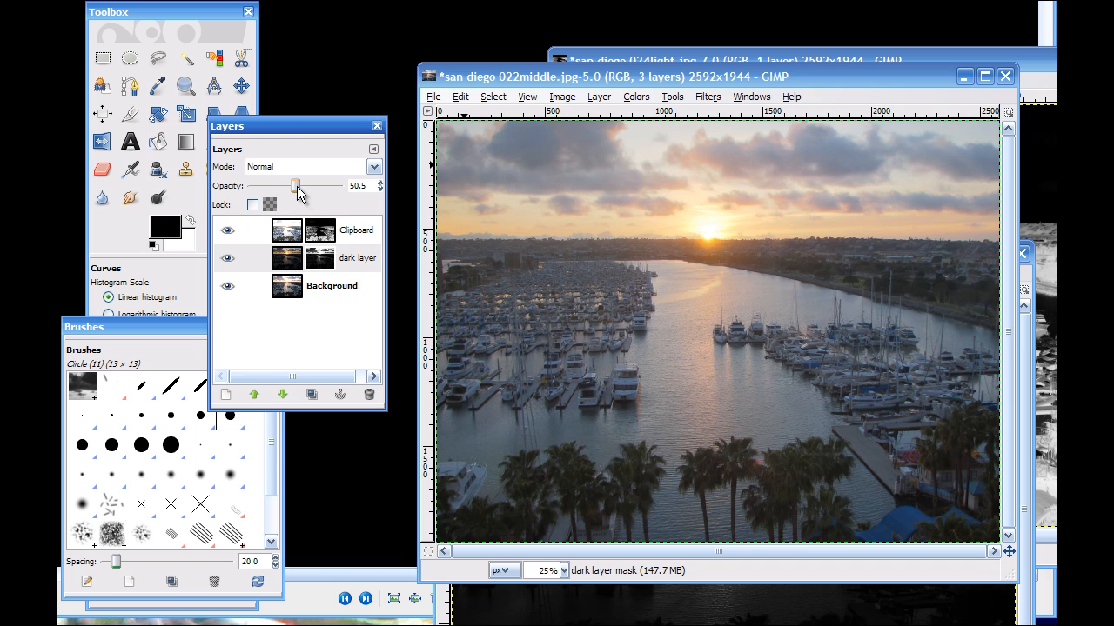
# Step: Raise the dark layer's opacity to 83.2 and reposition the san diego 022middle.jpg window
pyautogui.moveTo(312, 184); pyautogui.dragTo(318, 189)
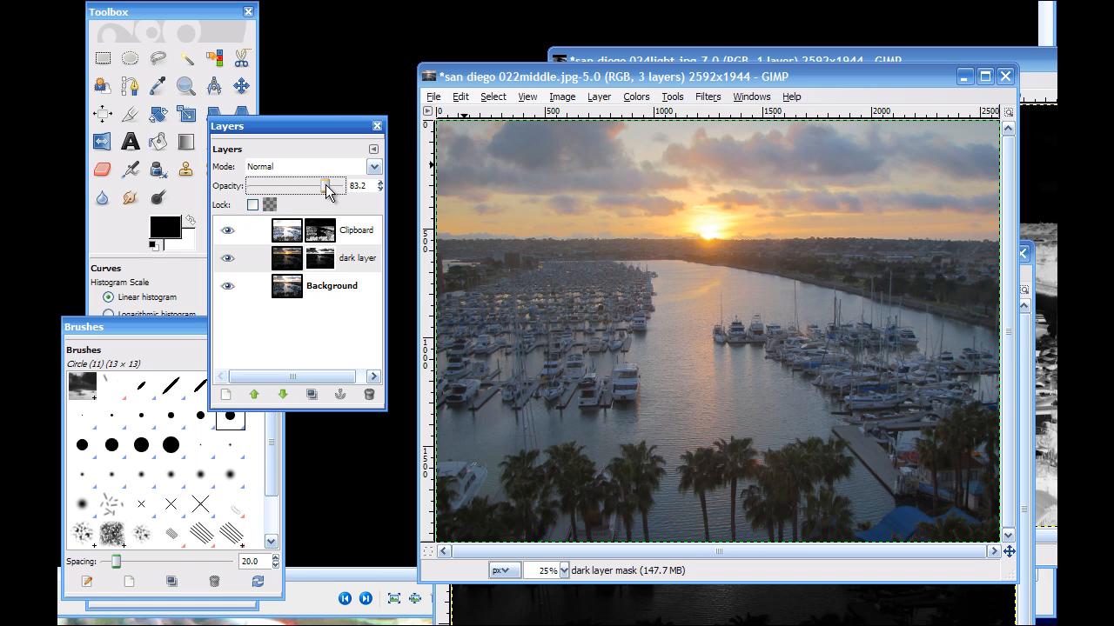
pyautogui.moveTo(479, 85); pyautogui.dragTo(477, 28)
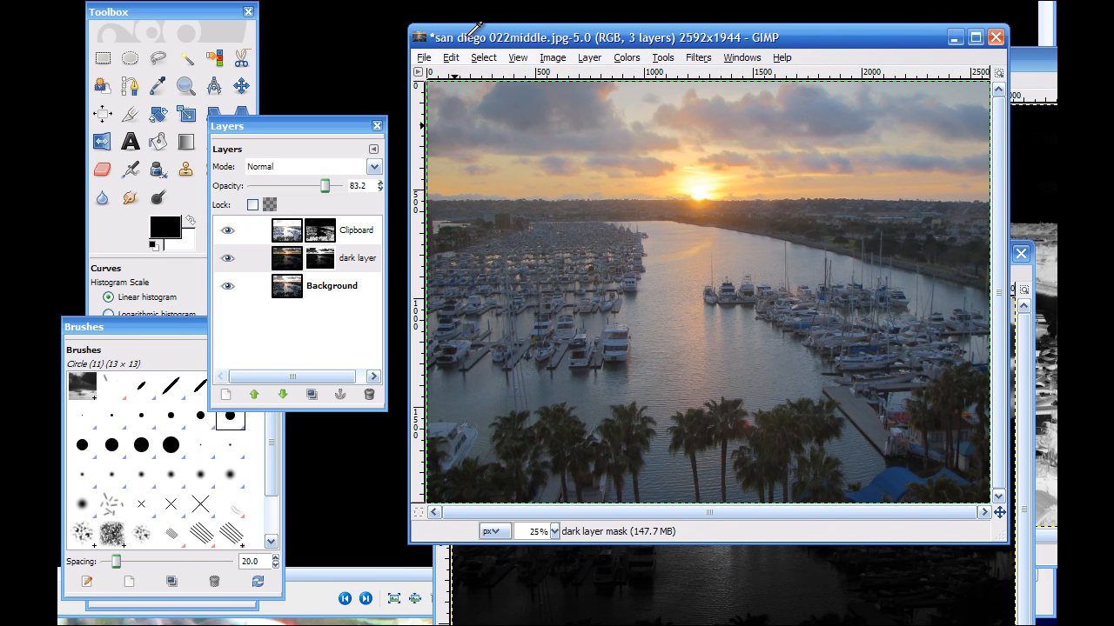